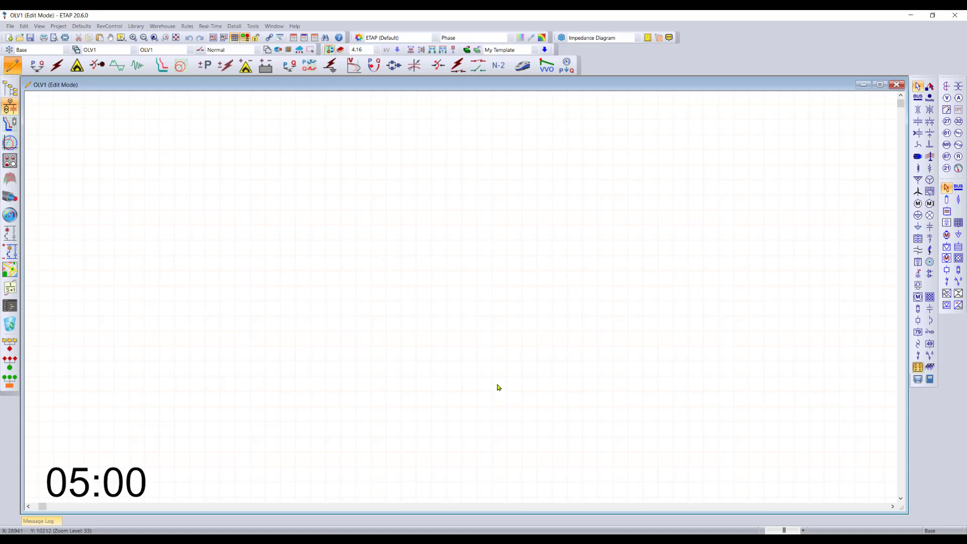
Set the default nominal voltage for new elements to 13.8 kV
click(377, 50)
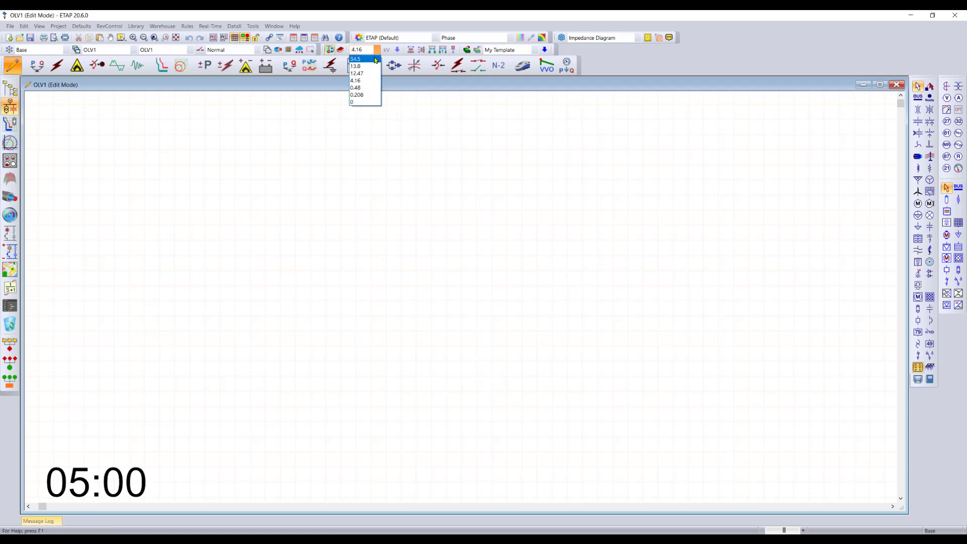
click(375, 66)
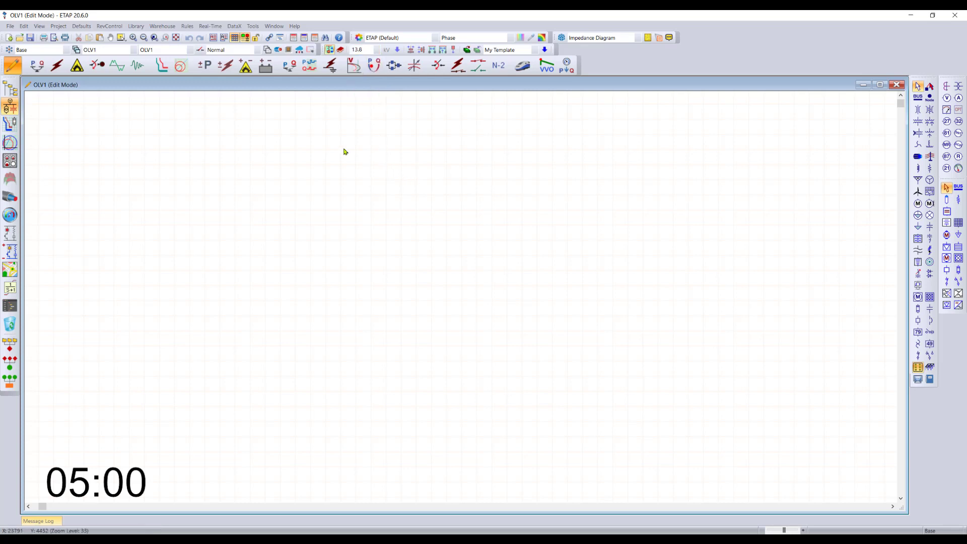
click(10, 25)
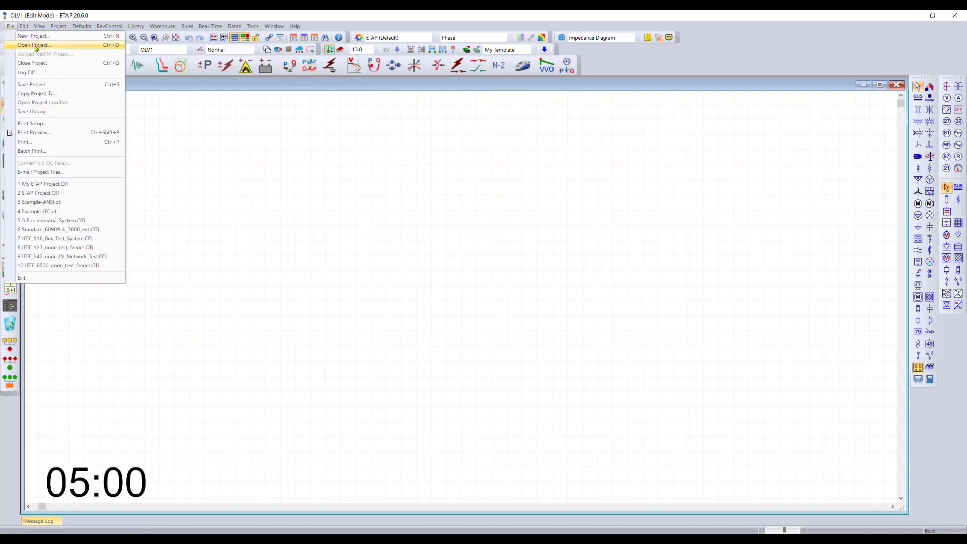
click(342, 235)
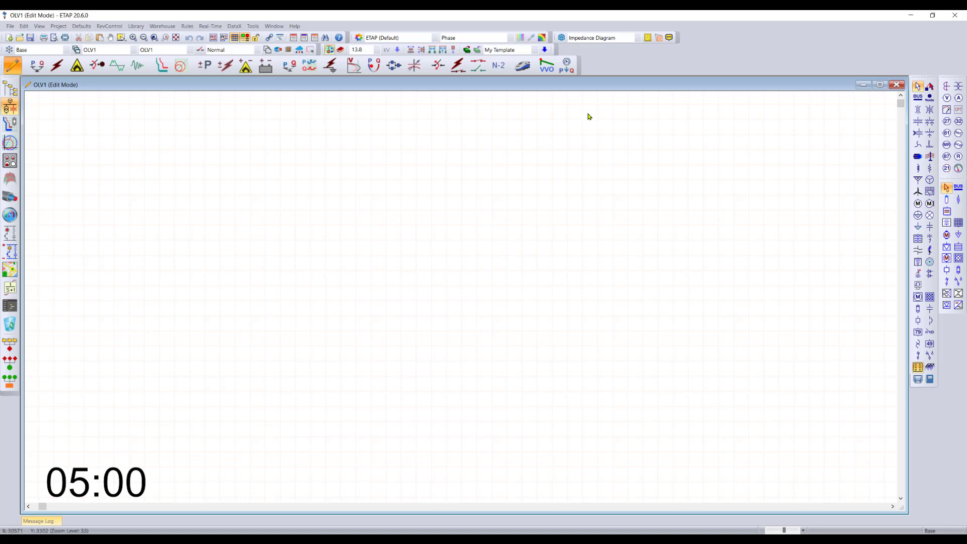
Preview the one-line templates in the ANSI Health Care Facility and Motor Control Center groups
click(471, 52)
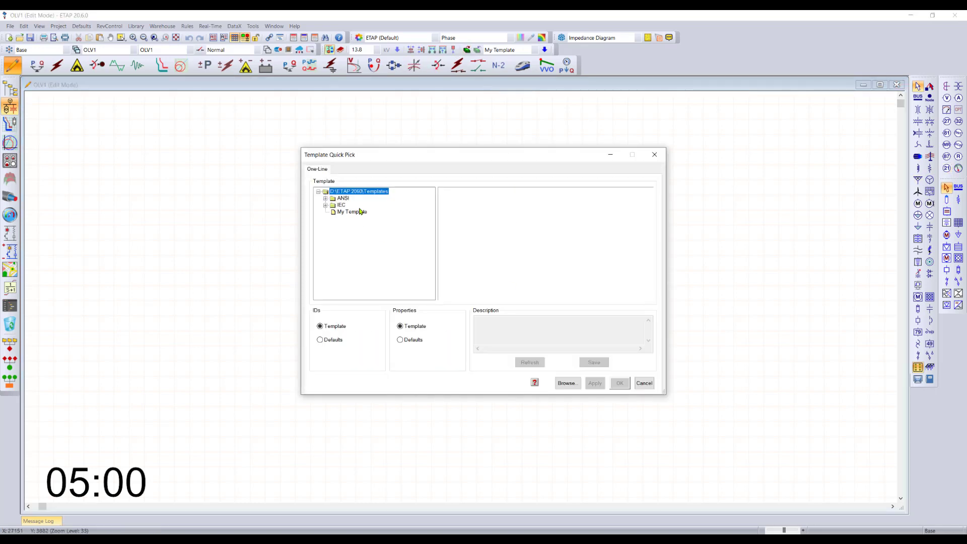
double_click(344, 198)
click(365, 207)
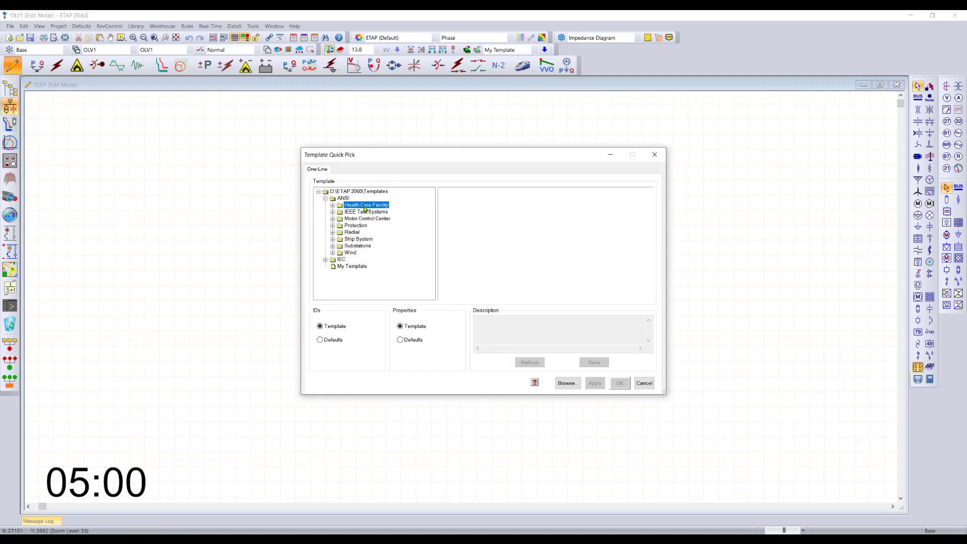
double_click(365, 207)
click(383, 212)
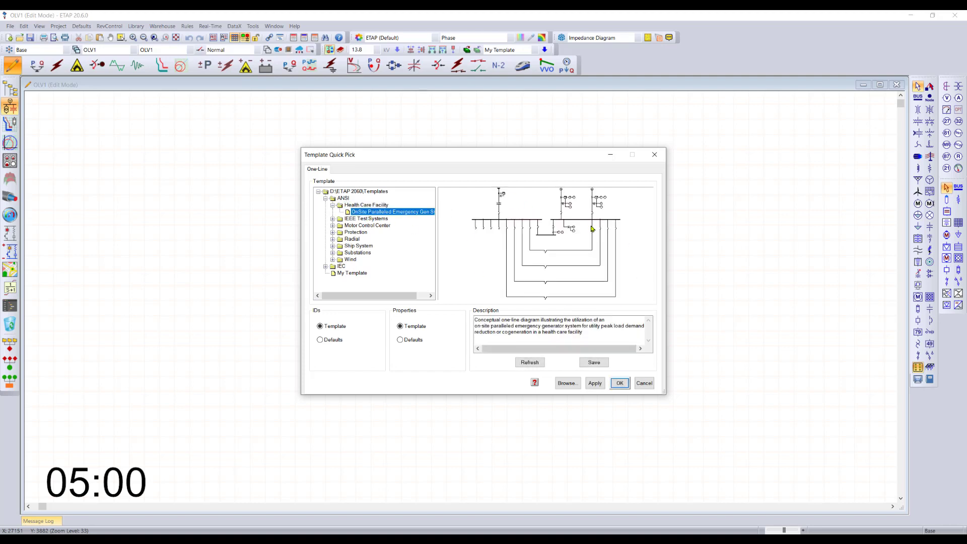
double_click(366, 226)
click(375, 233)
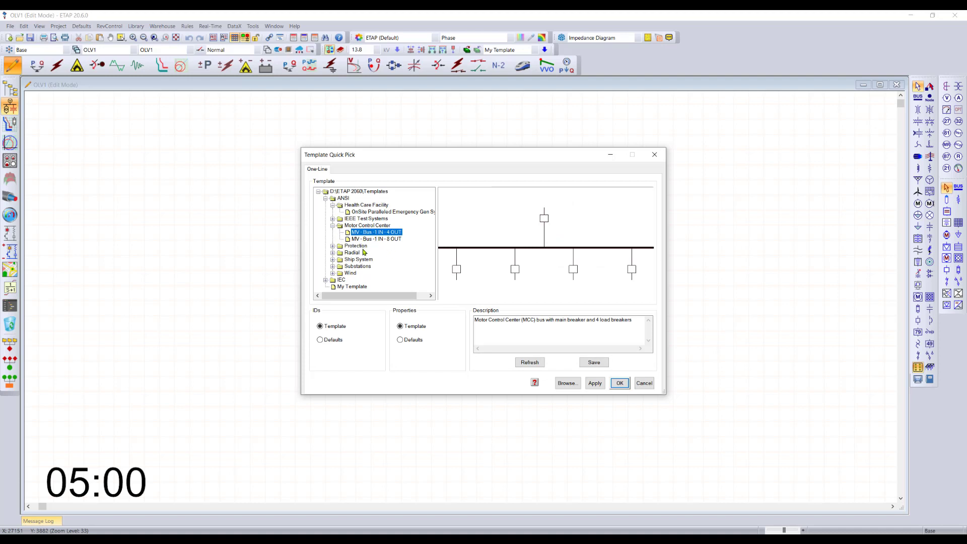
Preview several ANSI substation templates, including double-ended, breaker-and-a-half, sparing transformer and secondary selective layouts
double_click(359, 267)
click(380, 247)
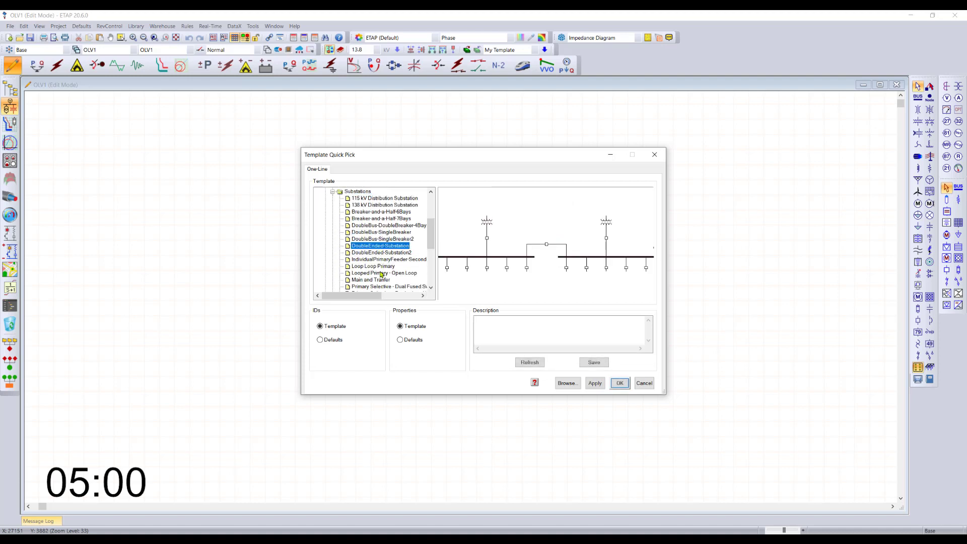
click(381, 272)
click(387, 214)
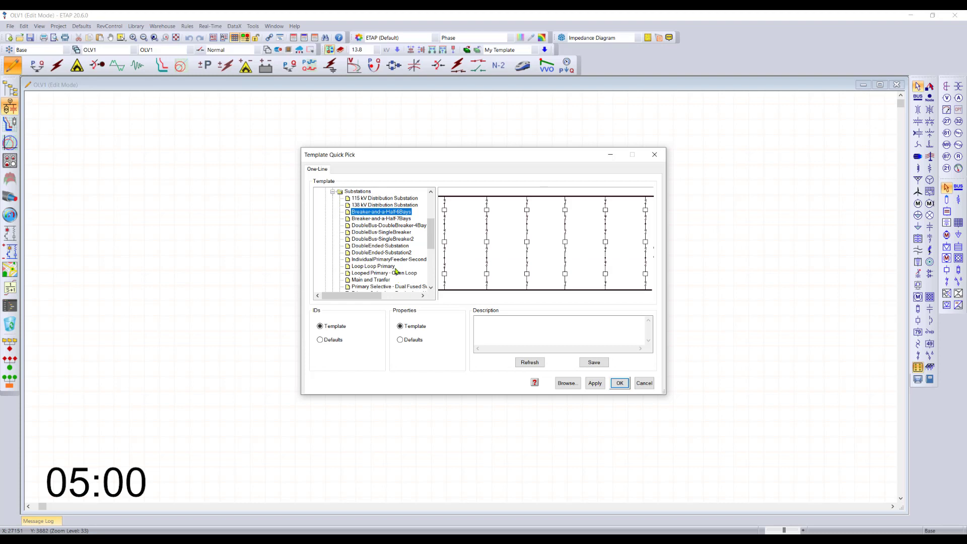
click(382, 286)
scroll(385, 256, down, 4)
click(386, 253)
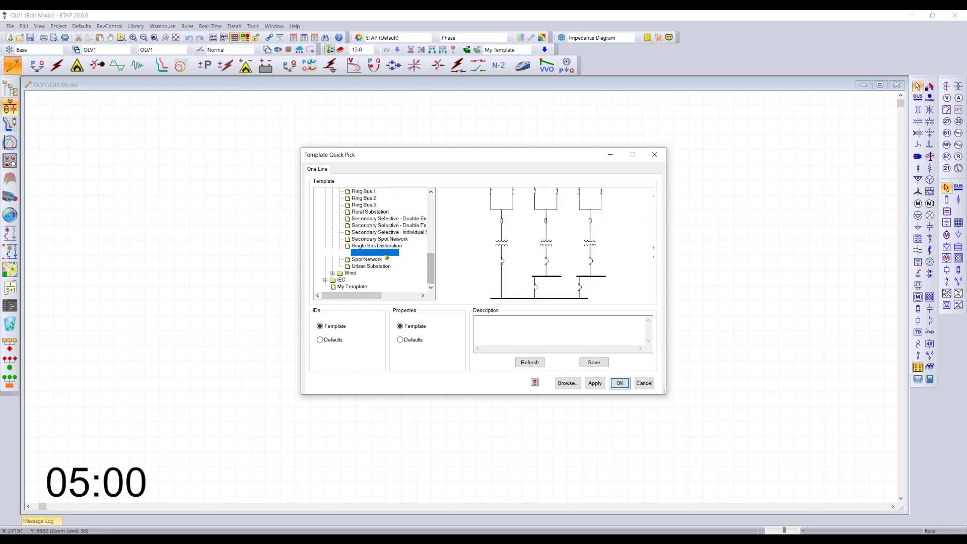
key(Up)
key(Up)
key(Up)
key(Up)
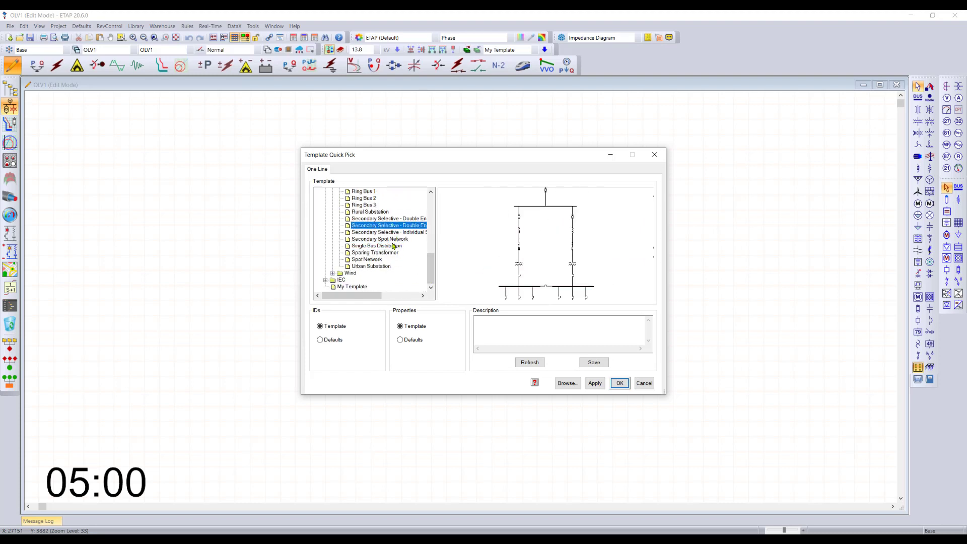
Preview the WindFarm-CollectorSystem template in the ANSI Wind group
double_click(350, 275)
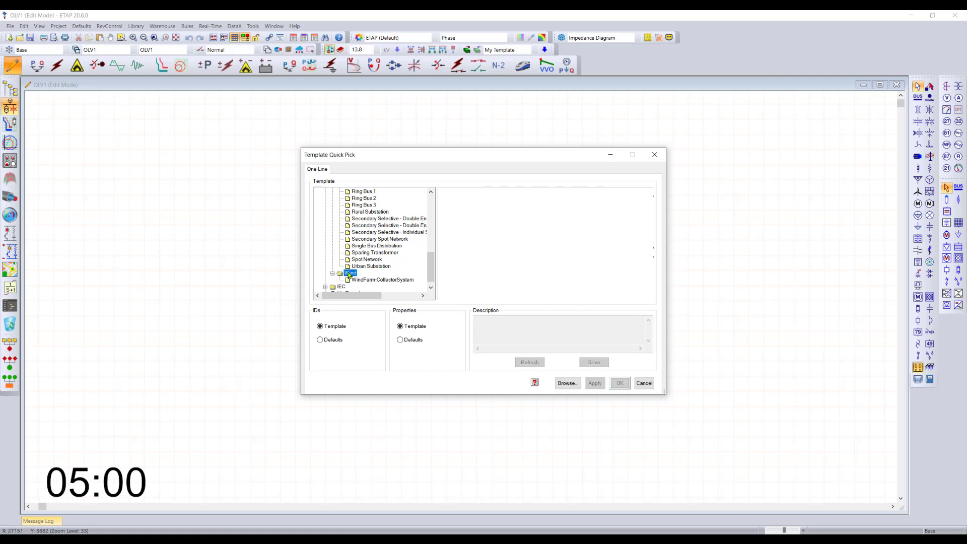
key(Down)
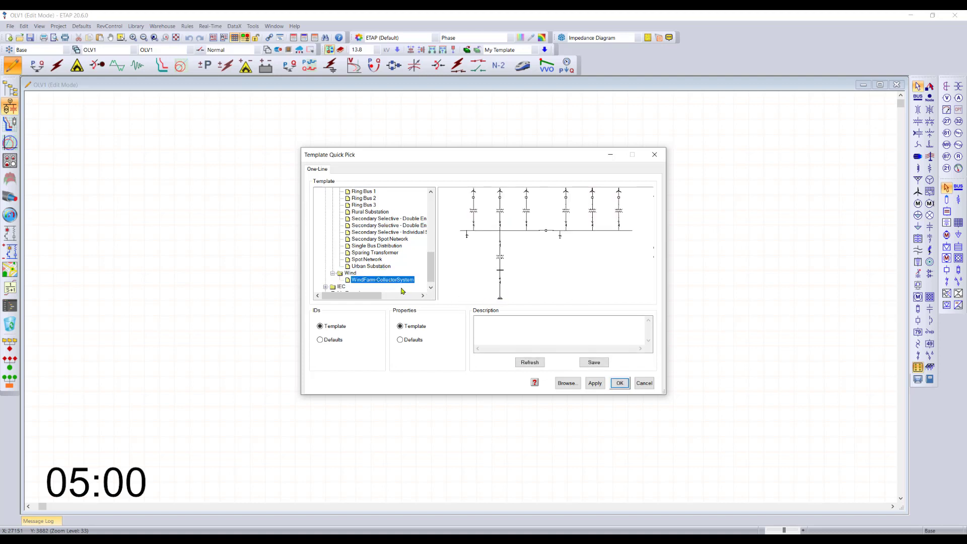
scroll(432, 269, down, 1)
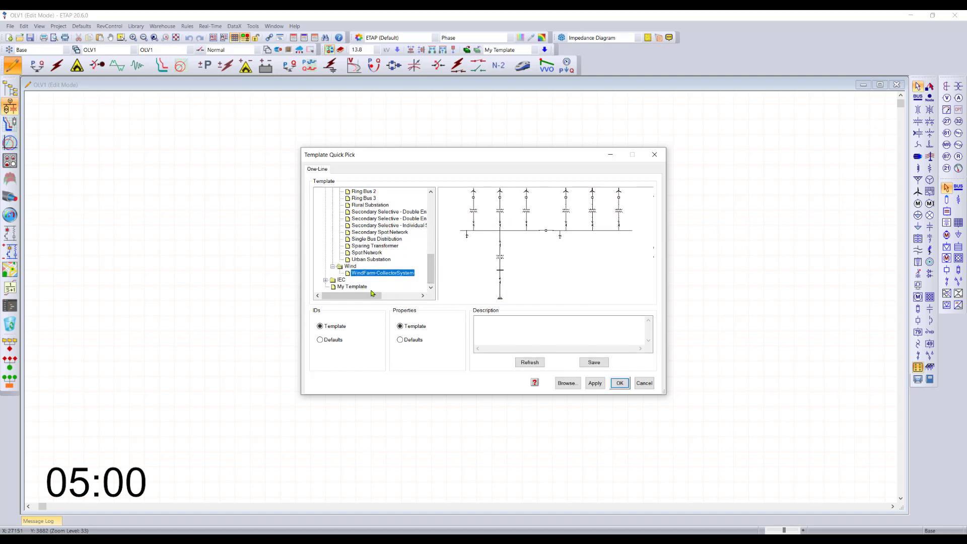
Choose the OnSite Paralleled Emergency Gen System template from the Health Care Facility group as the active template
drag(431, 269, 431, 211)
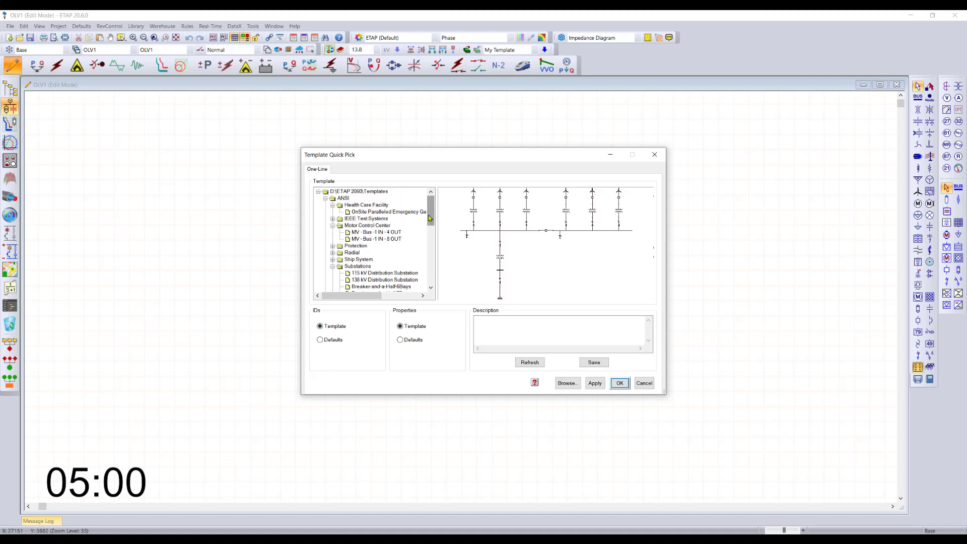
click(380, 211)
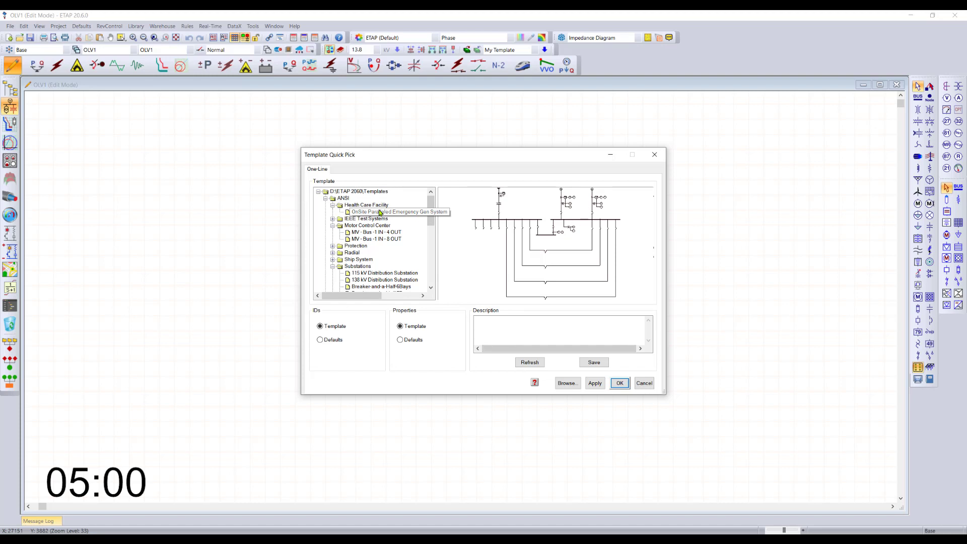
click(380, 212)
key(Return)
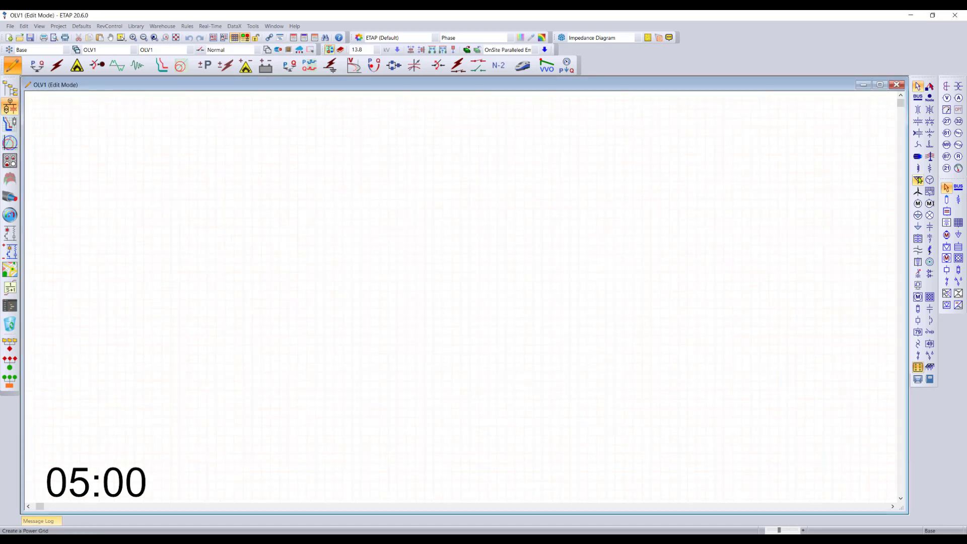
Place a power grid feeding a 13.8 kV bus, with a relay and its current transformer connected below the bus
click(177, 151)
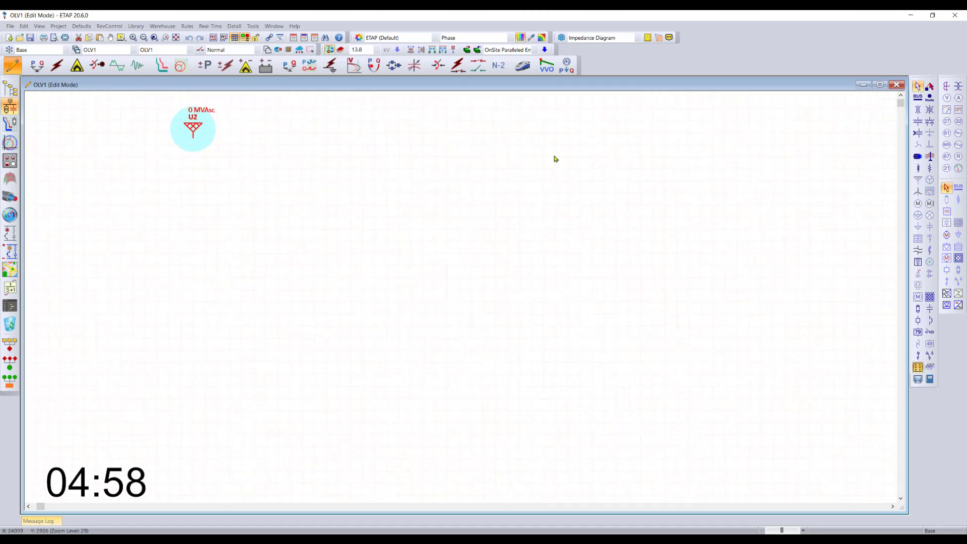
click(918, 98)
click(922, 121)
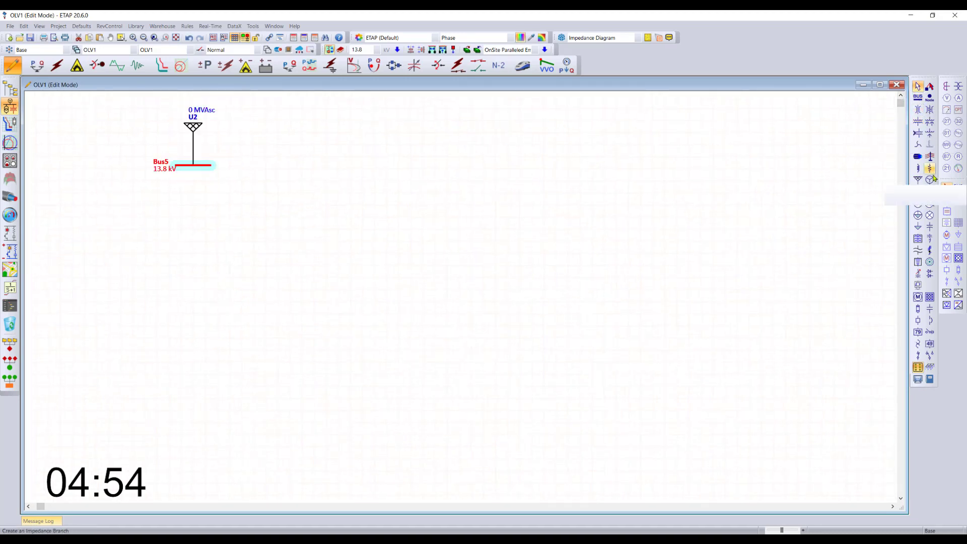
click(956, 158)
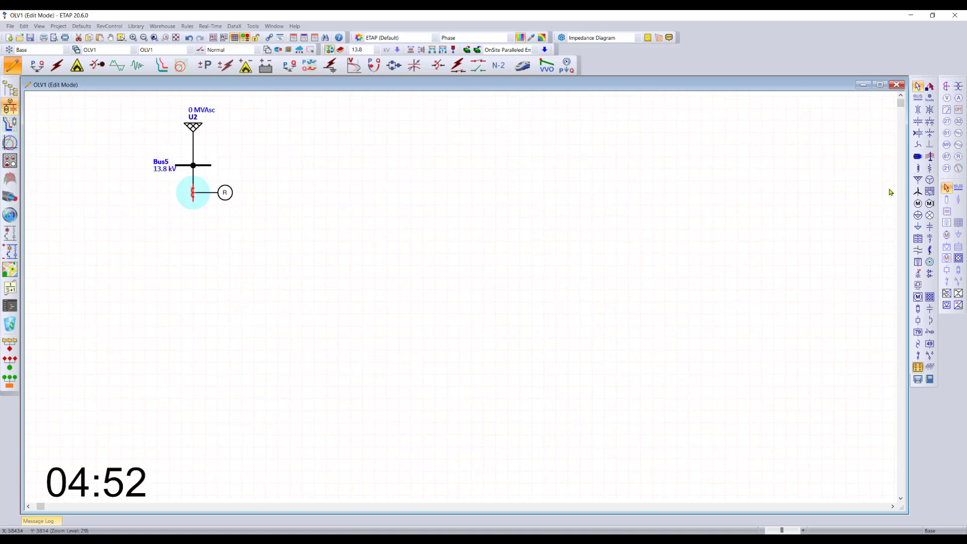
Extend the feeder below the current transformer with a two-winding transformer and a cable ending at a 12.47 kV bus
click(918, 122)
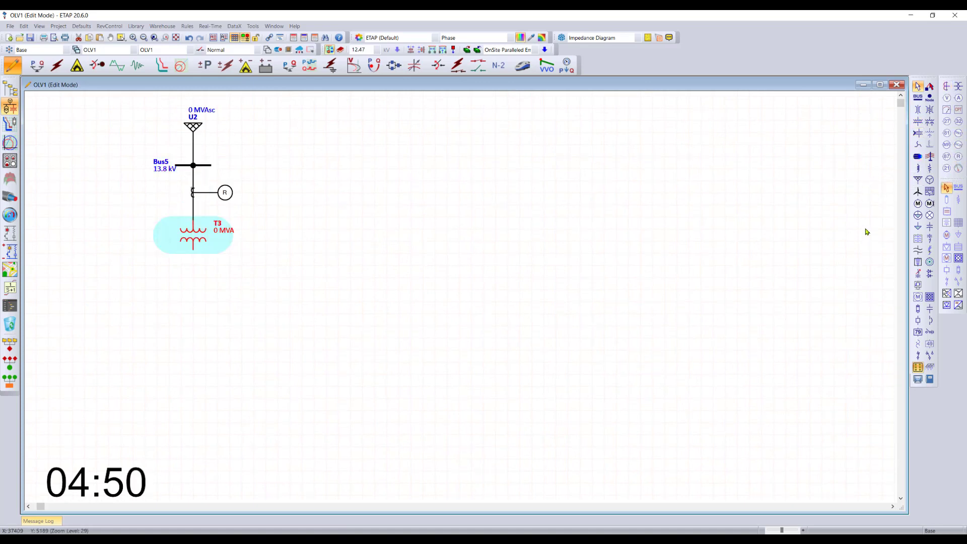
click(919, 157)
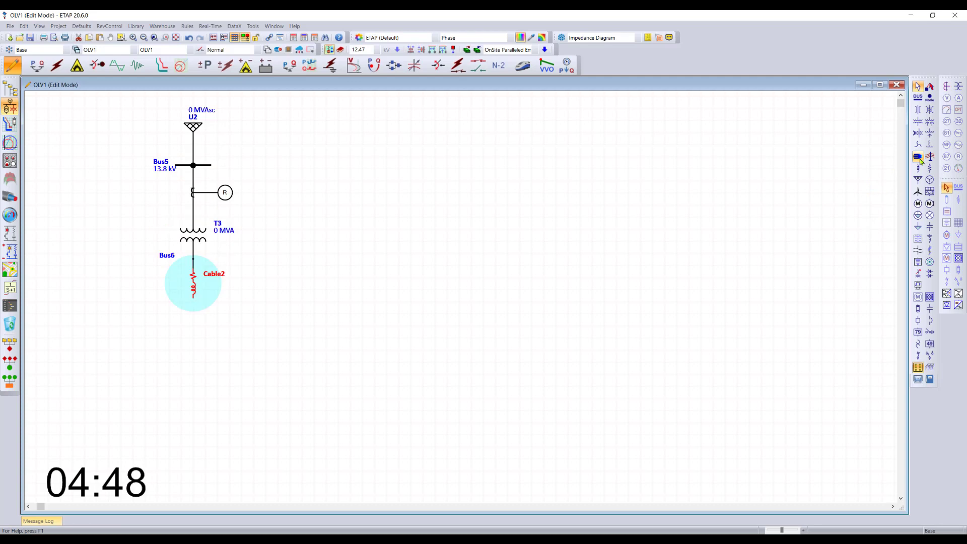
click(917, 97)
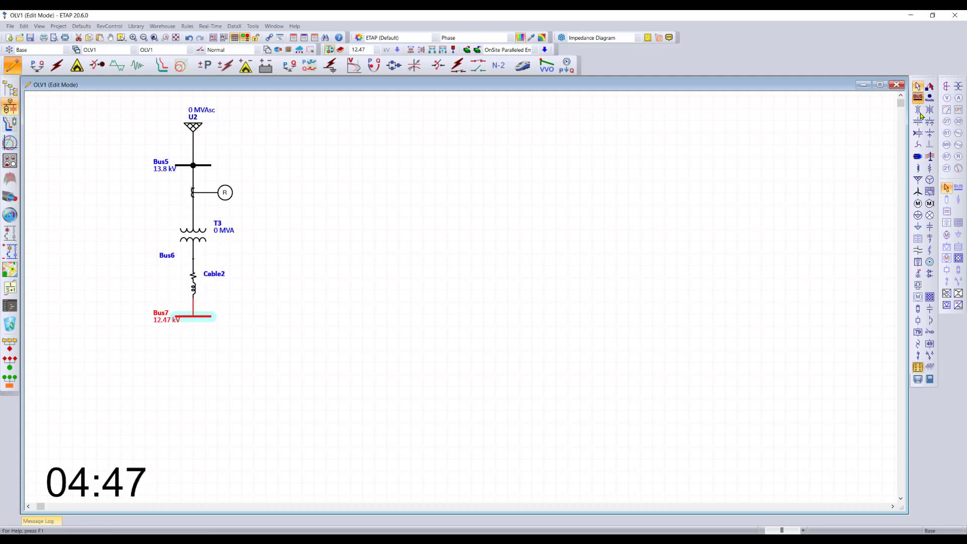
Connect two 200 HP motors side by side beneath the 12.47 kV bus
click(917, 203)
click(917, 204)
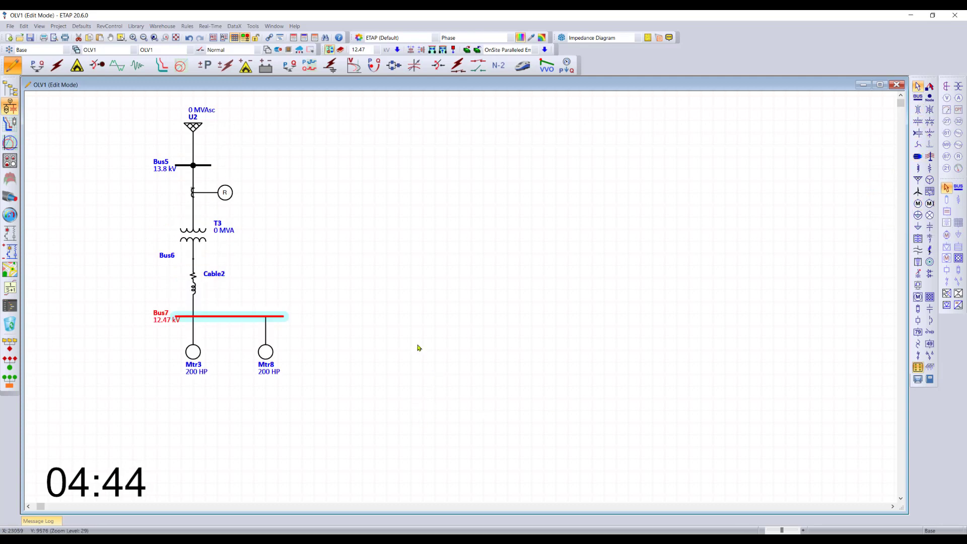
click(348, 216)
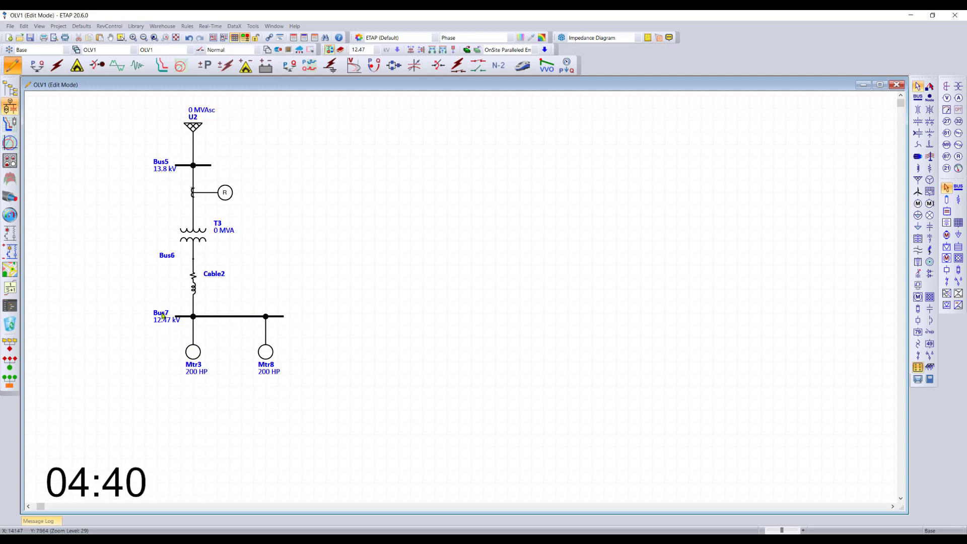
Set the transformer's rated power to 5 MVA and apply typical Z and X/R impedance values
scroll(165, 322, up, 1)
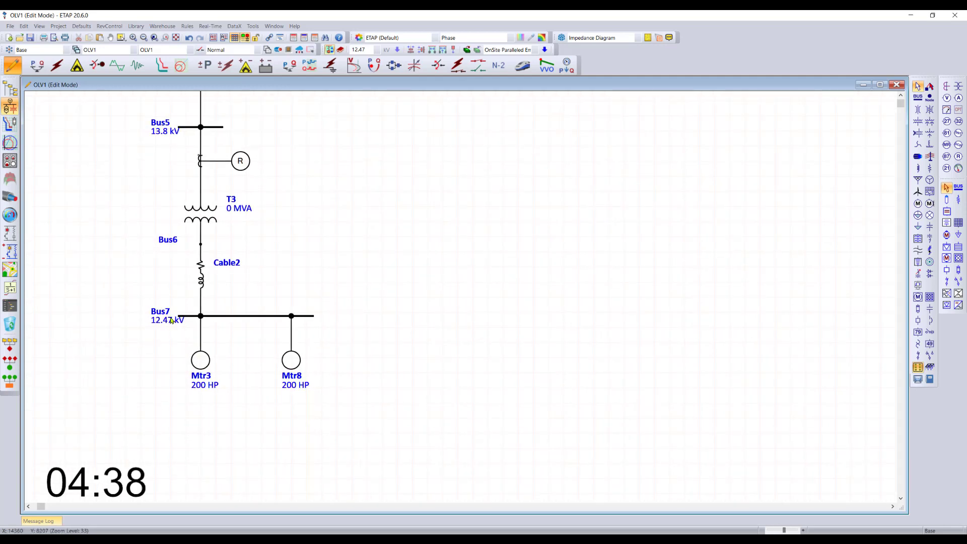
scroll(382, 289, up, 3)
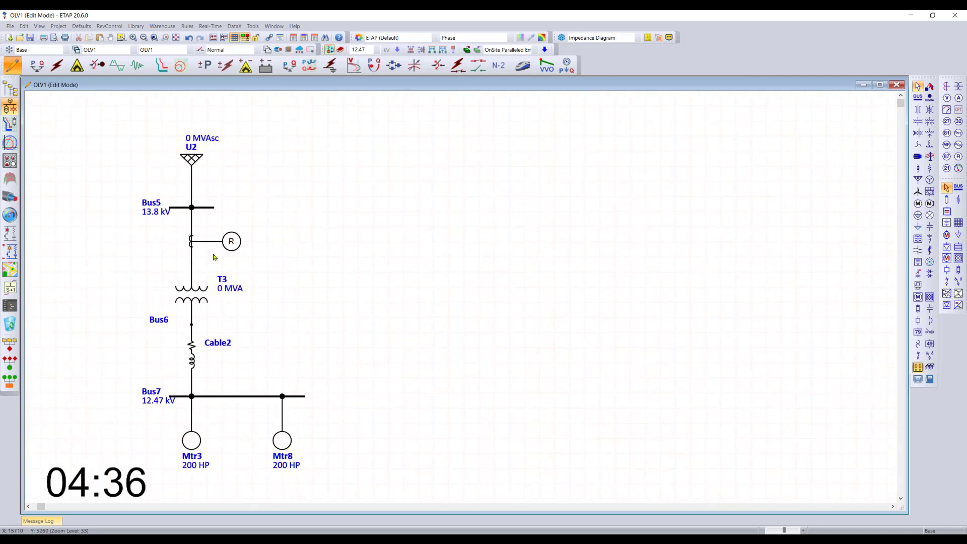
double_click(202, 291)
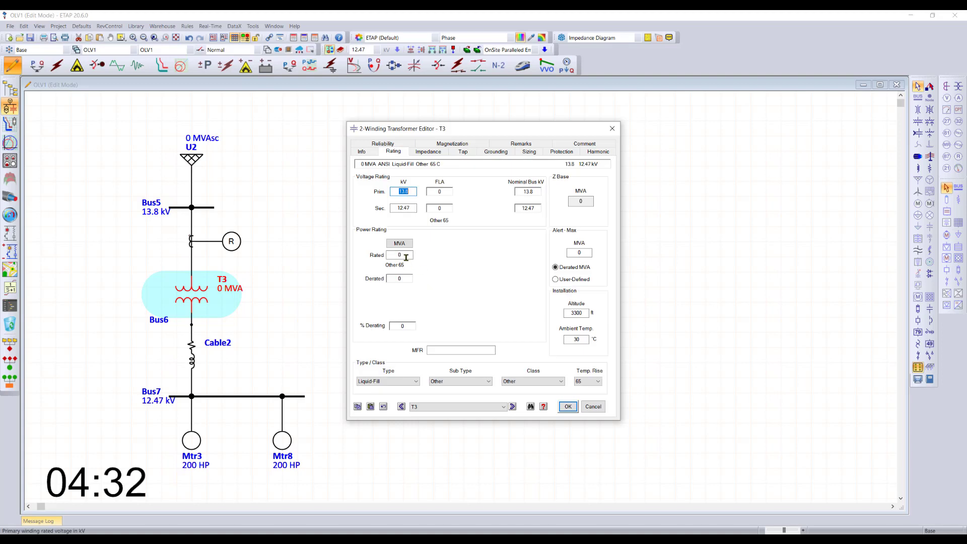
click(428, 151)
click(411, 241)
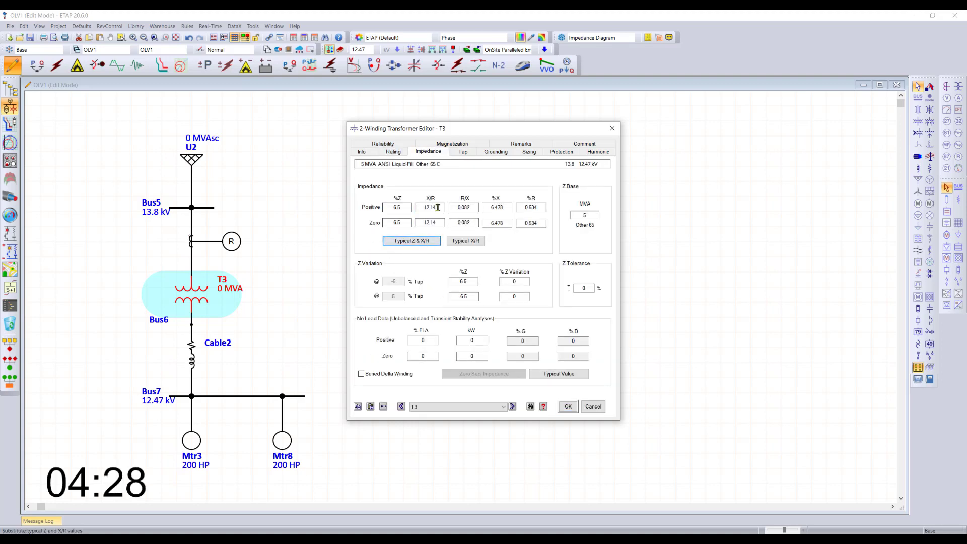
click(568, 406)
click(524, 414)
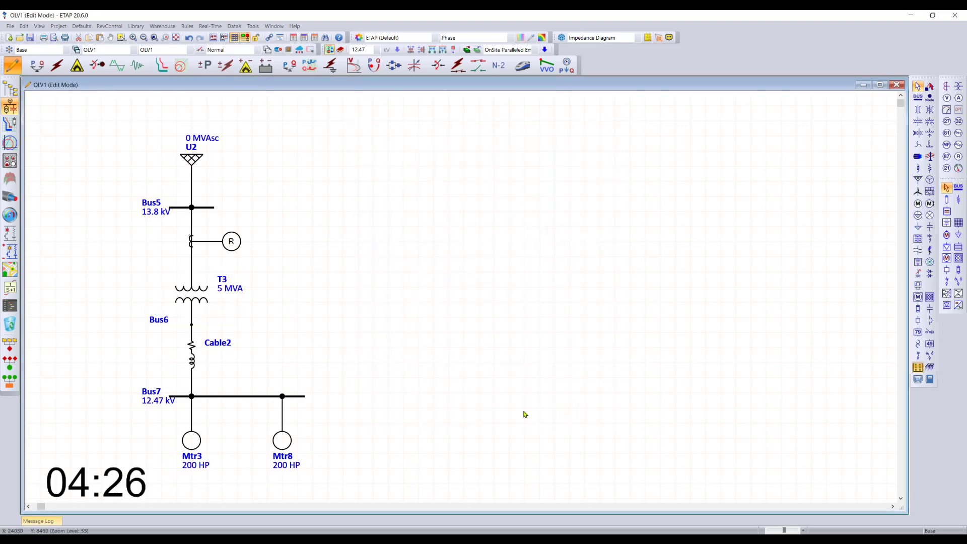
Set the cable's length to 200 ft and assign the AnacondaMPGC 15 kV three-conductor copper XLPE cable from the library
double_click(189, 360)
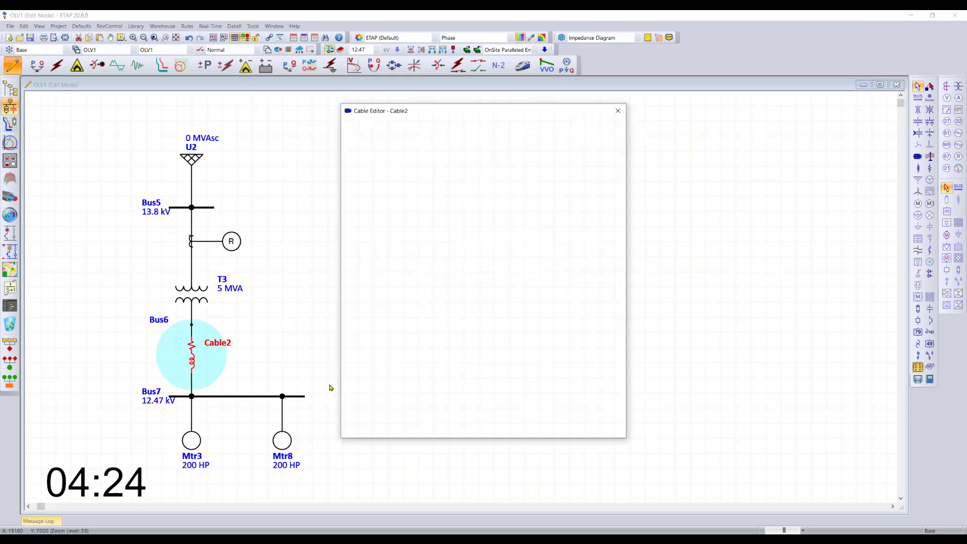
text(200)
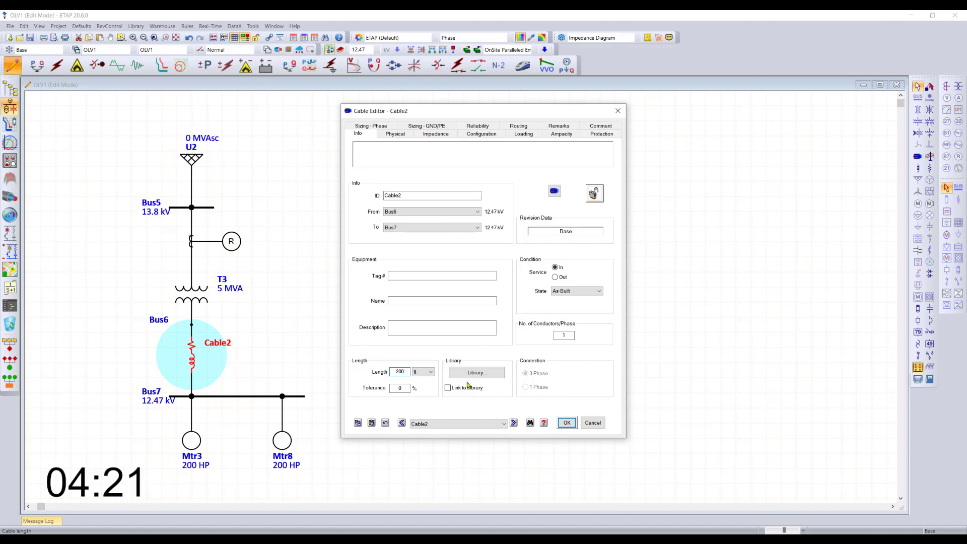
click(471, 373)
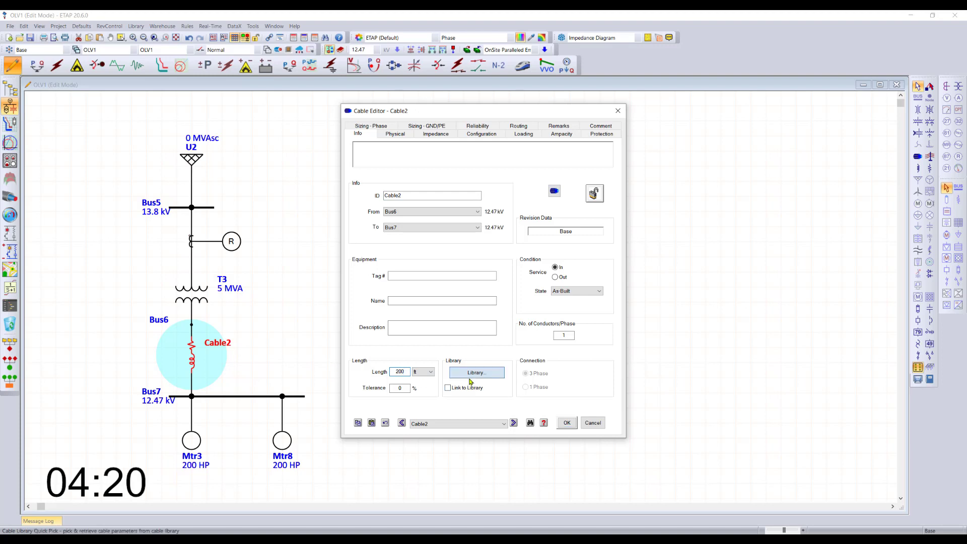
click(631, 322)
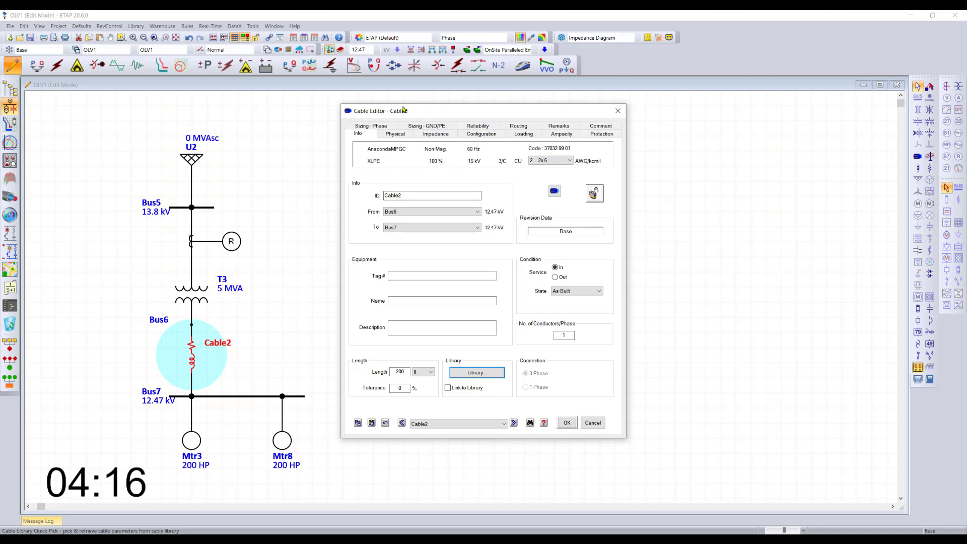
Accept the cable data, then run a load flow analysis and move the voltage results beside the 13.8 kV and 12.47 kV buses
click(567, 422)
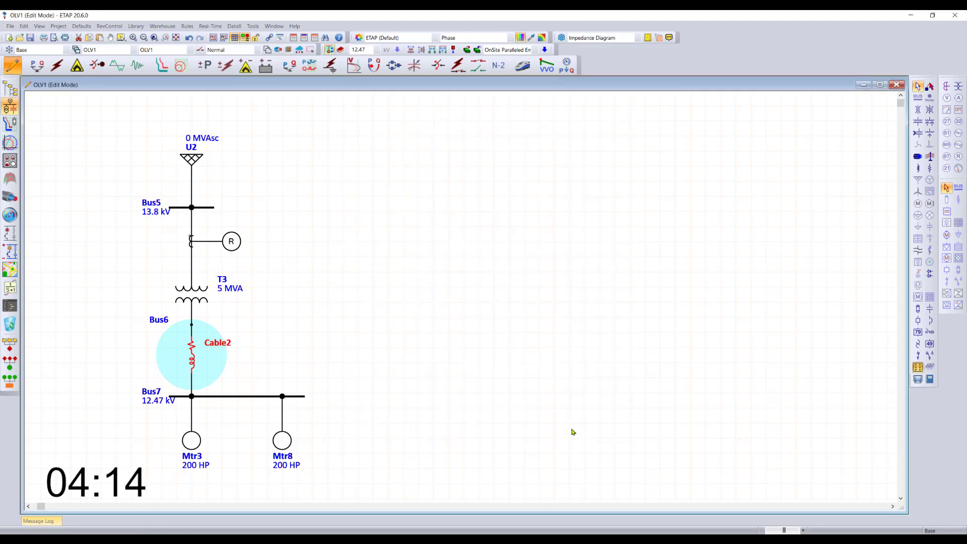
click(507, 443)
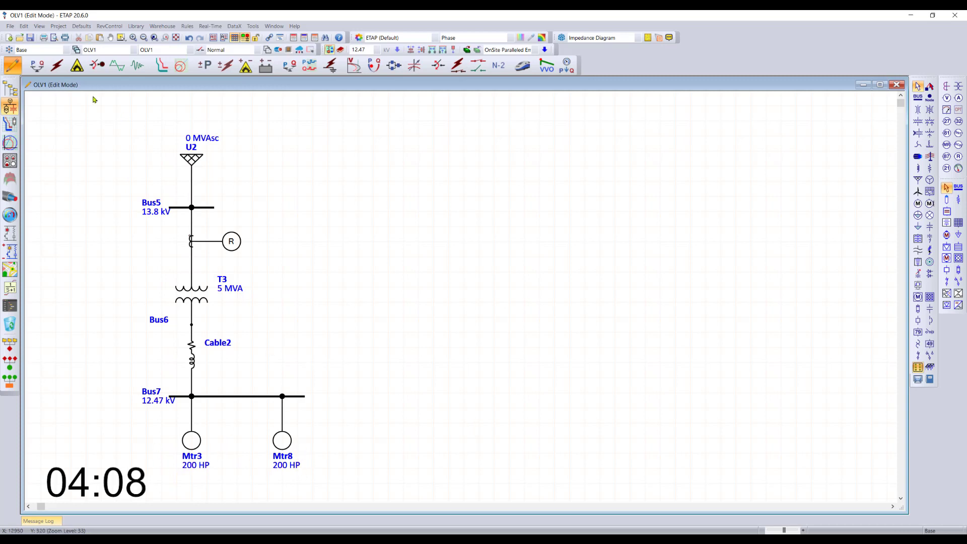
click(37, 65)
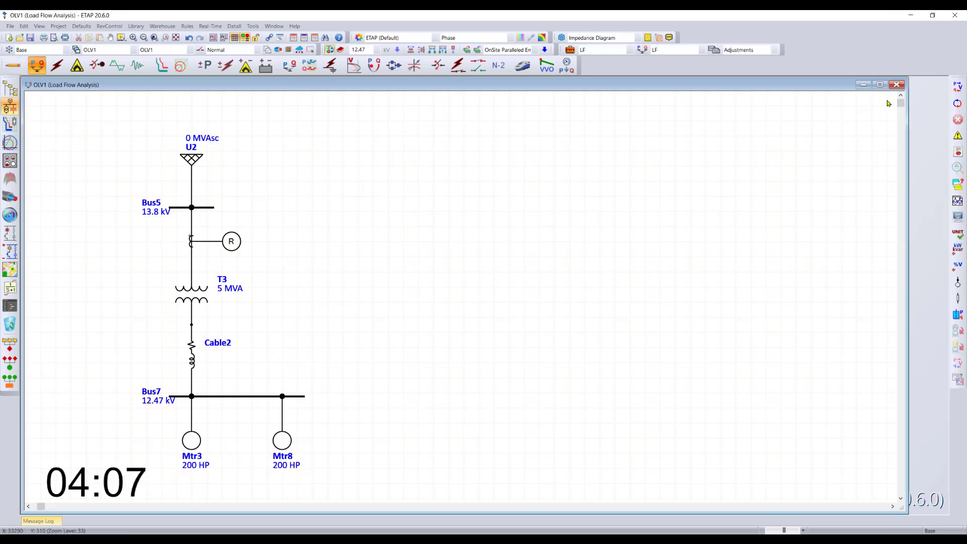
click(957, 86)
drag(226, 205, 259, 207)
drag(226, 388, 269, 378)
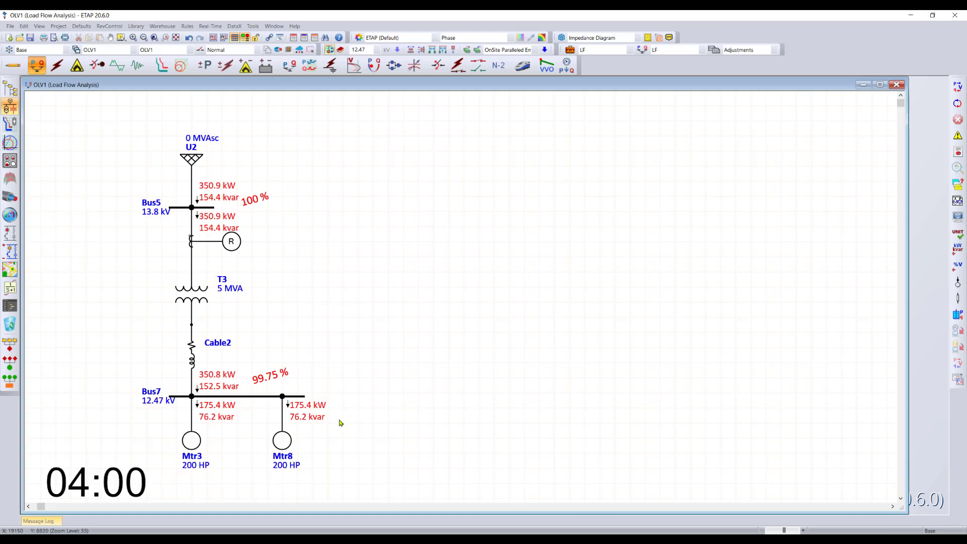
Try the load flow results without units and with voltages in kV, and set the flows to display in kVA and amps
click(956, 236)
click(957, 235)
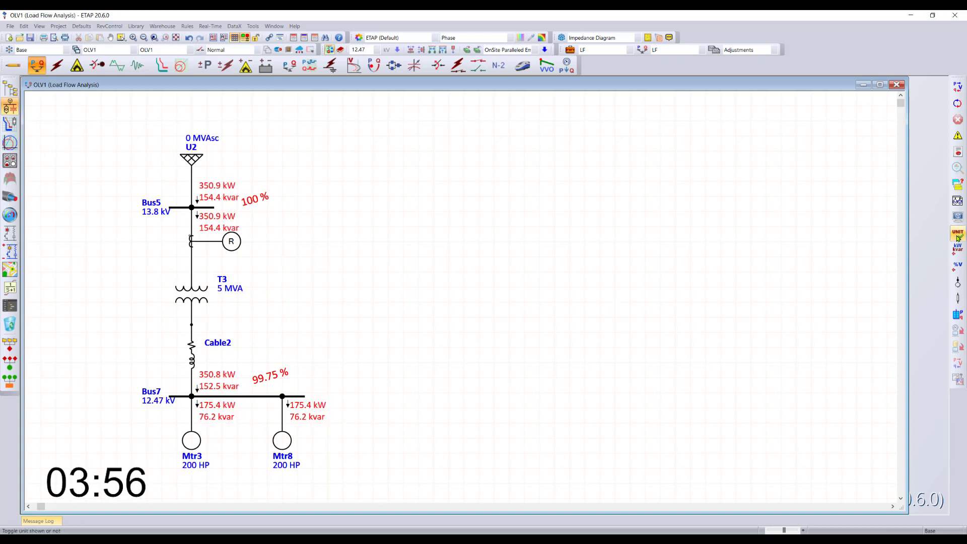
click(957, 236)
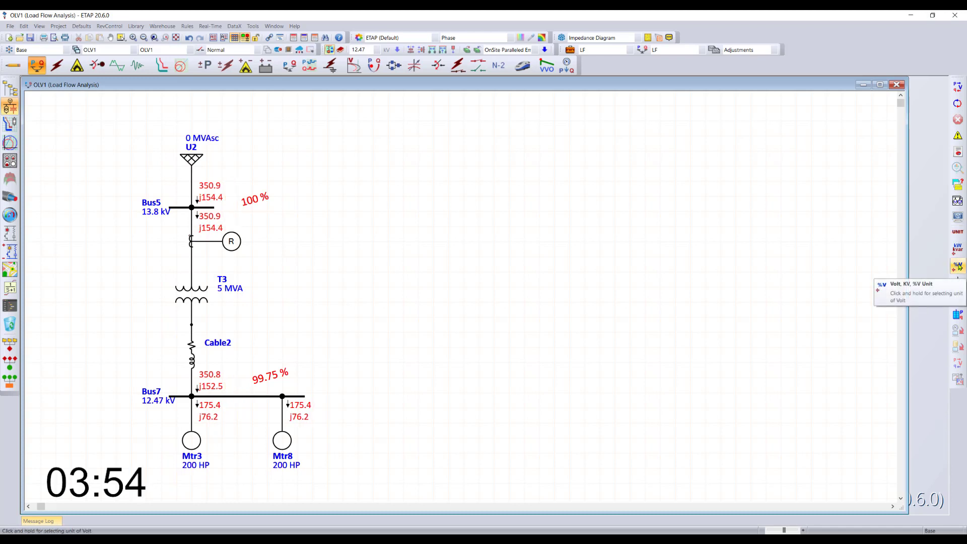
click(954, 267)
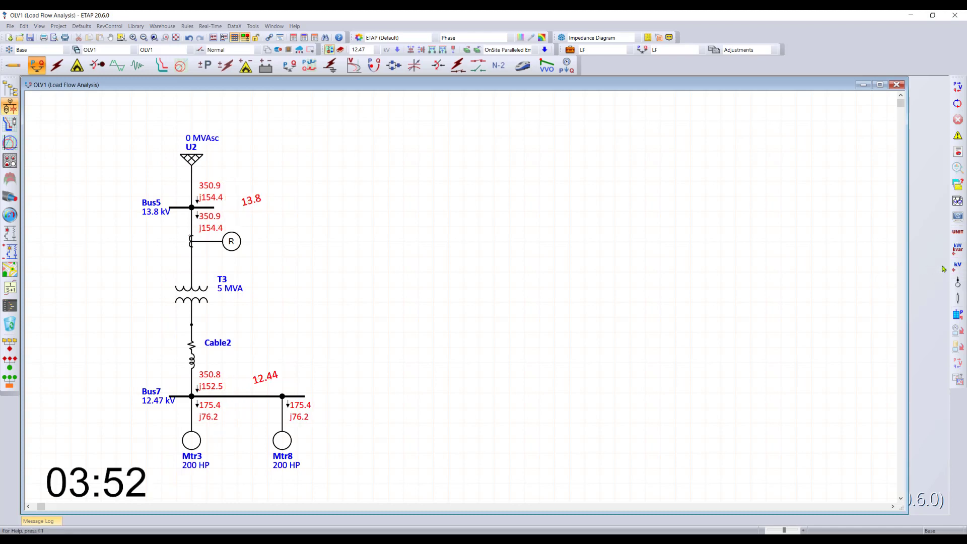
drag(946, 269, 930, 253)
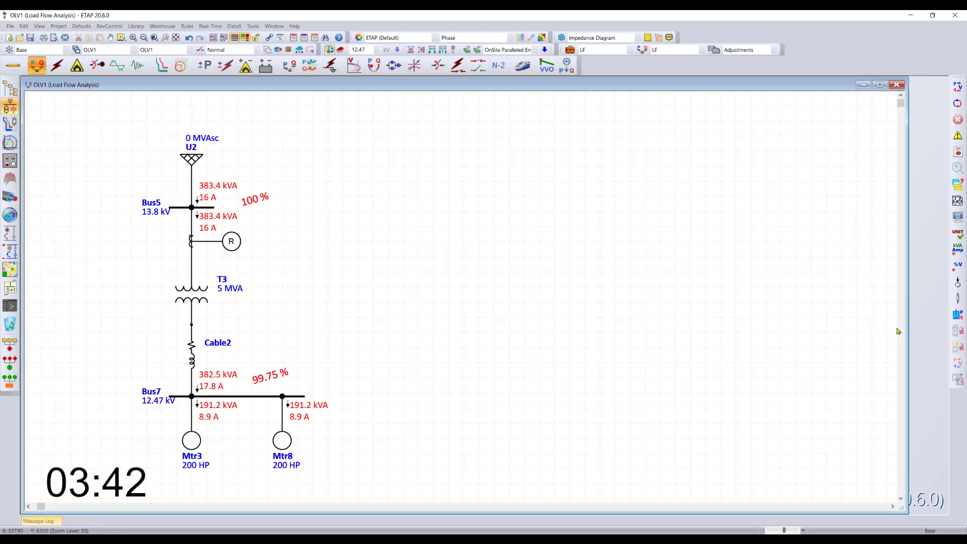
Narrow the diagram window to the one-line drawing and try to run a short-circuit analysis
drag(906, 325, 412, 330)
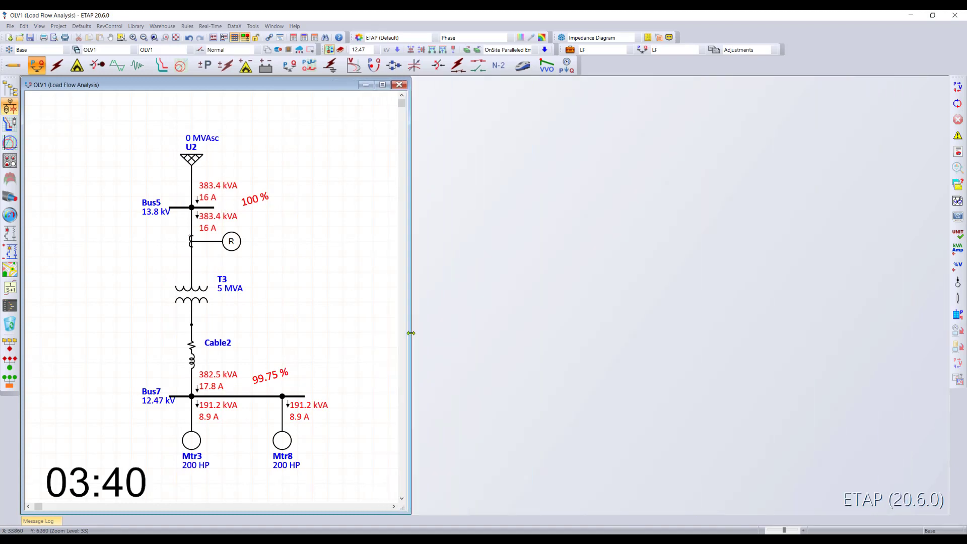
click(64, 70)
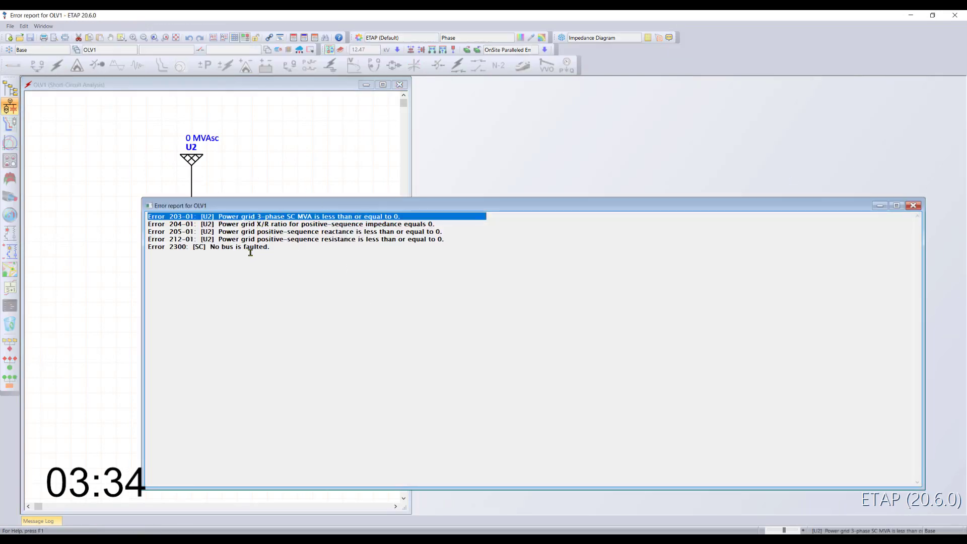
Open the power grid from its short-circuit error and set its three-phase rating to 500 MVAsc with an X/R ratio
double_click(293, 215)
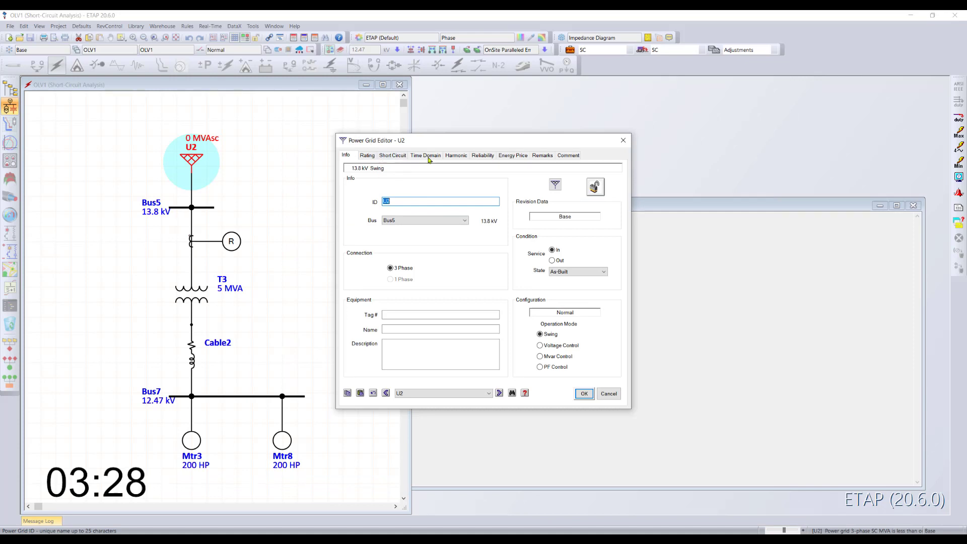
click(393, 156)
click(395, 254)
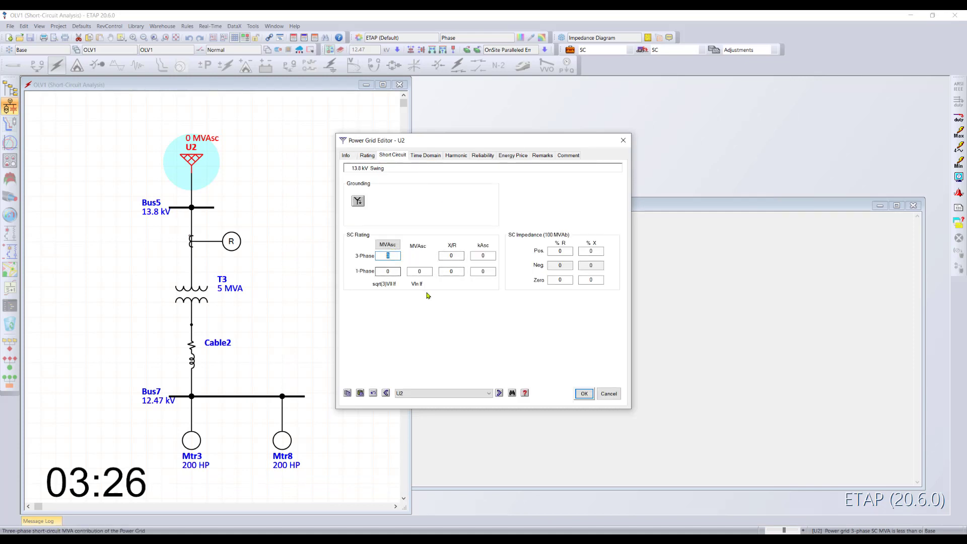
text(500)
key(Tab)
text(1)
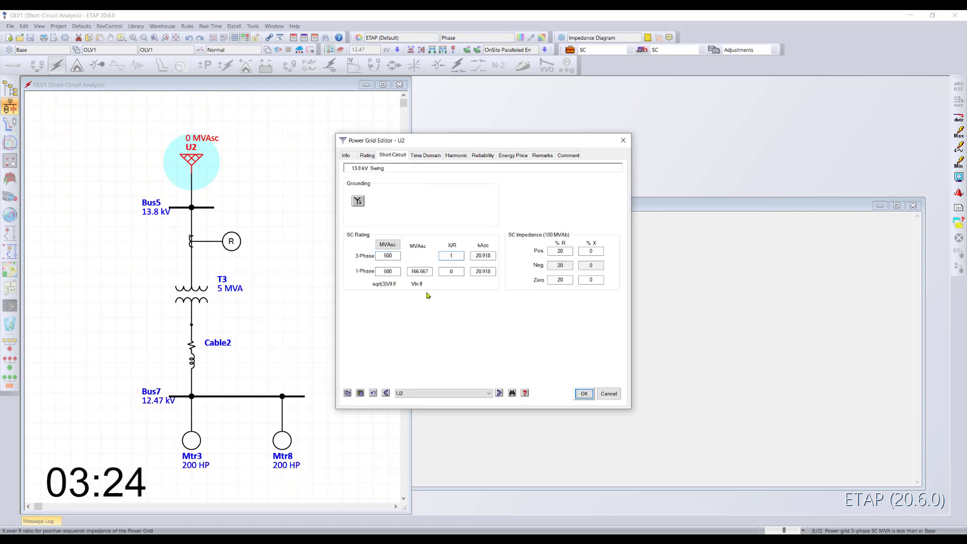
key(Return)
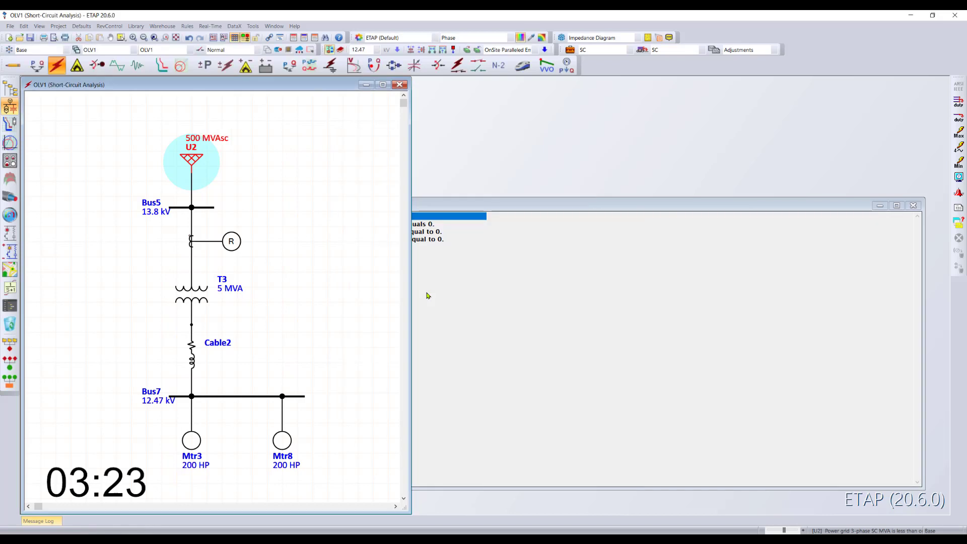
Fault the 12.47 kV bus, run the device duty short-circuit study and place the bus fault current result above the bus
right_click(267, 398)
click(290, 221)
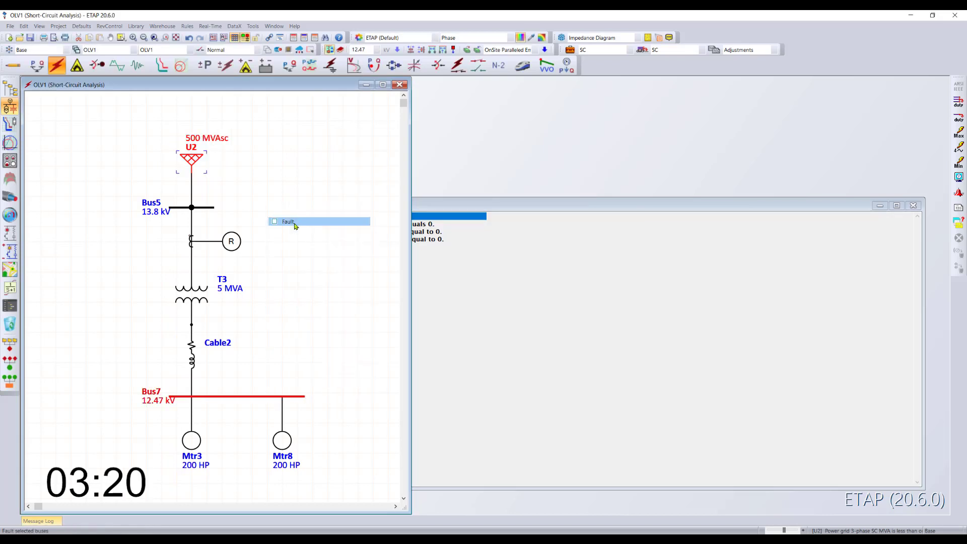
click(305, 303)
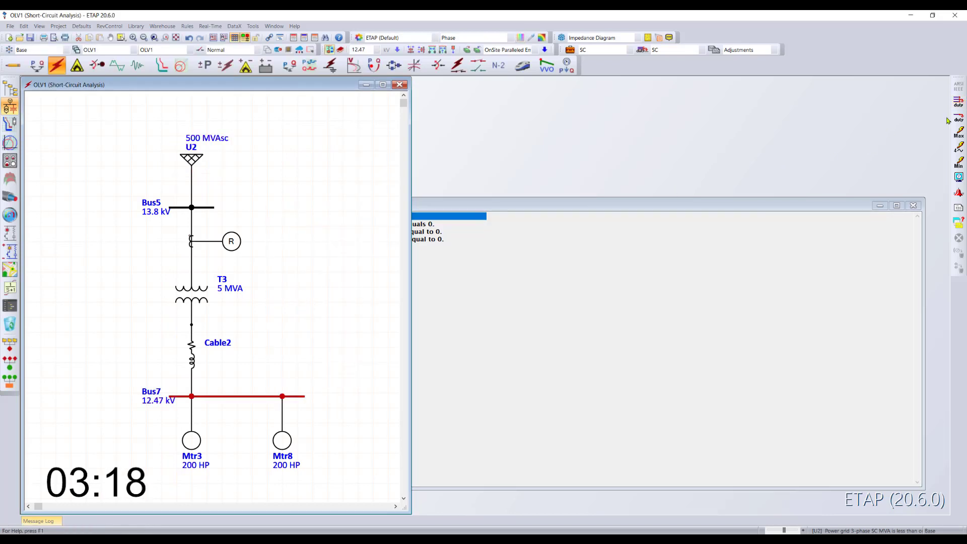
drag(236, 413, 262, 372)
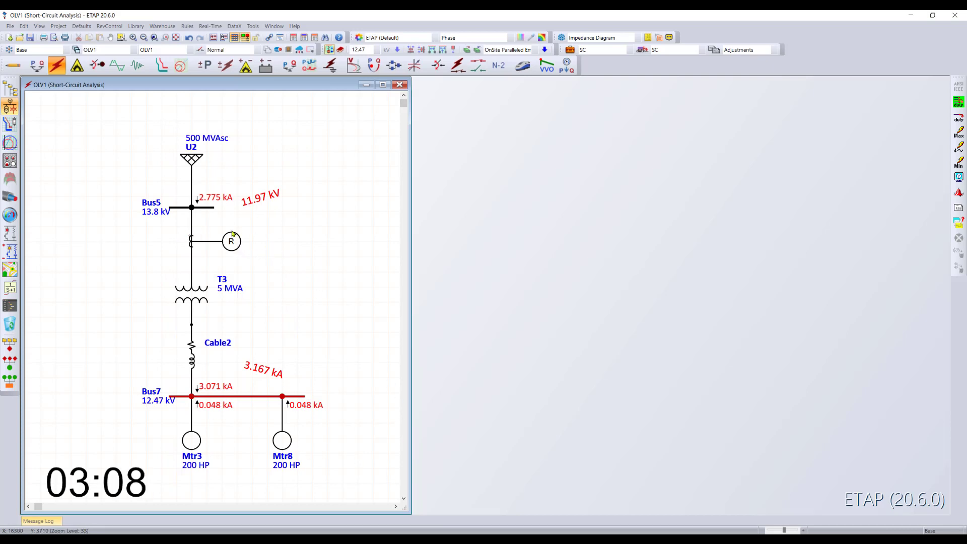
Set the current transformer's primary rating to 200 A for a 200:5 ratio
double_click(191, 241)
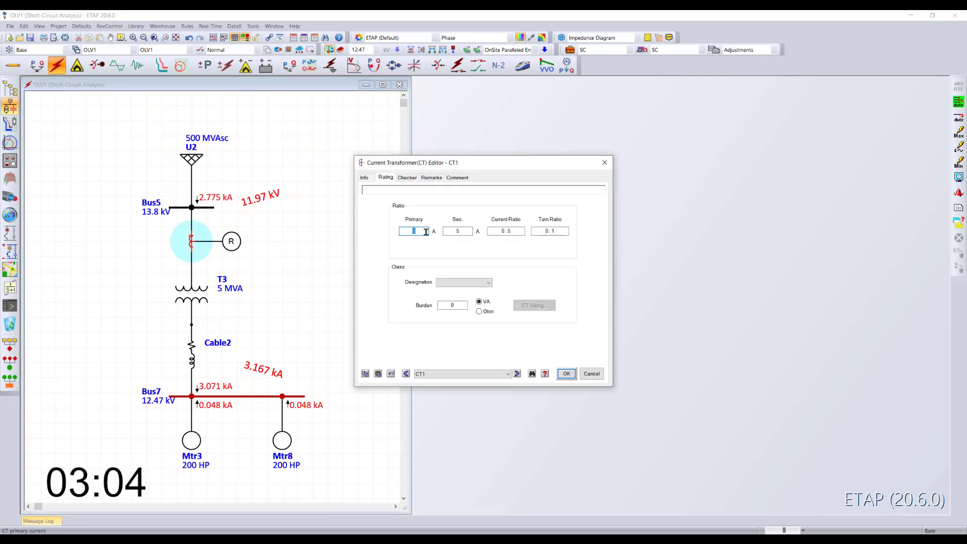
text(200)
key(Tab)
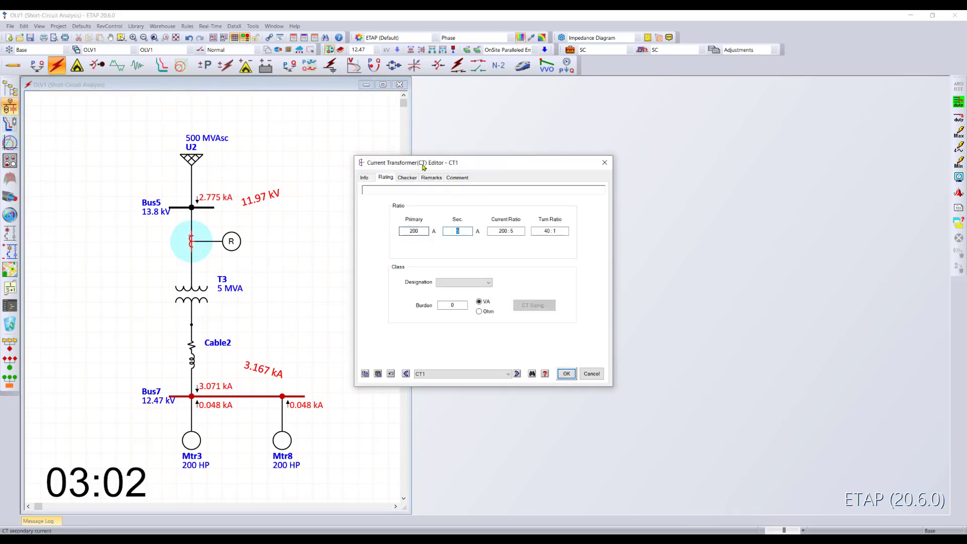
click(567, 375)
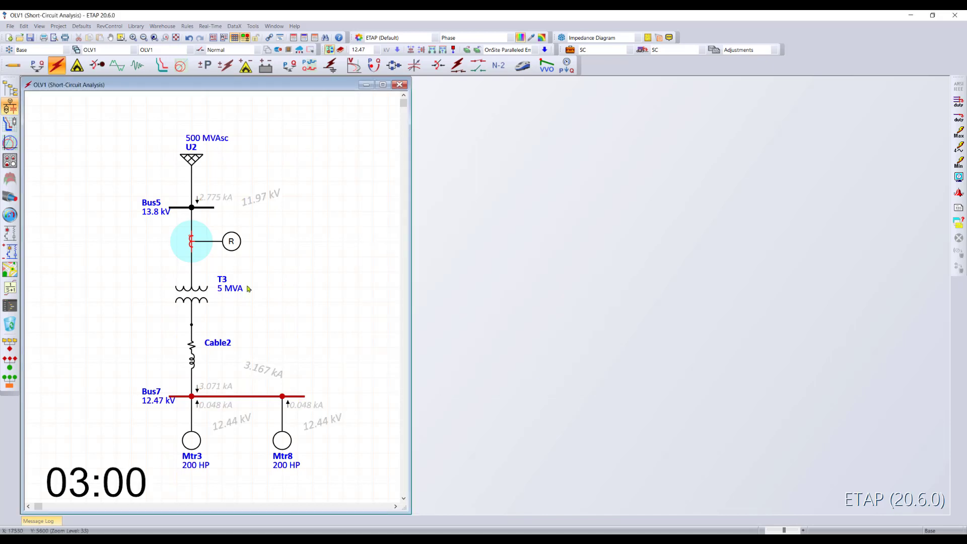
double_click(231, 241)
click(361, 136)
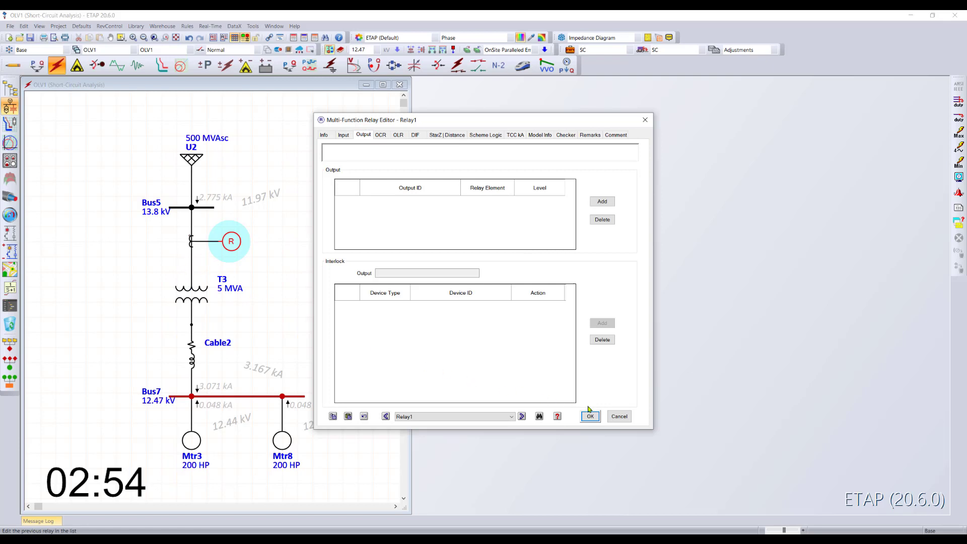
click(617, 416)
Return to editing, insert a high-voltage circuit breaker between the current transformer and the 5 MVA transformer, and move its label beside it
click(12, 71)
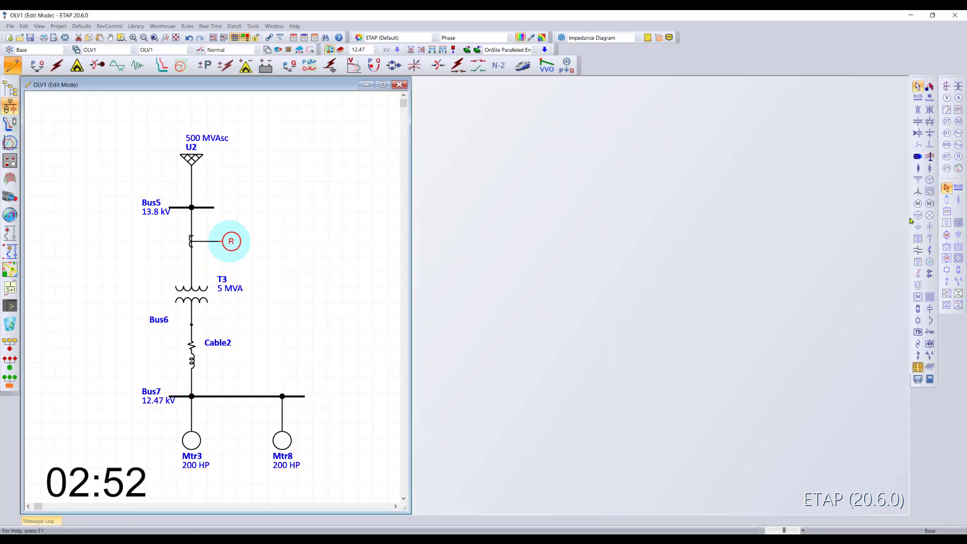
click(917, 322)
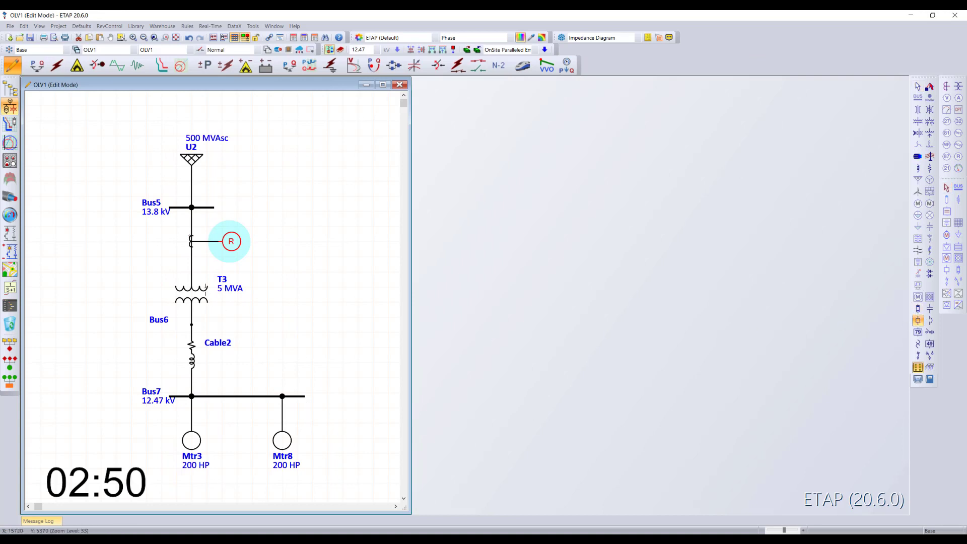
click(192, 262)
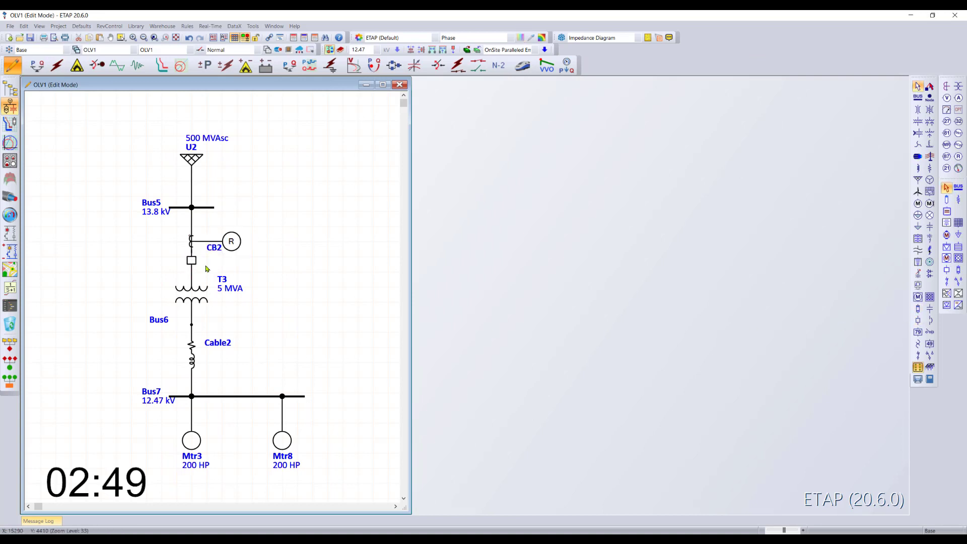
drag(229, 241, 191, 260)
Add a relay output for any element and level, with an interlock that opens the new high-voltage circuit breaker
double_click(231, 241)
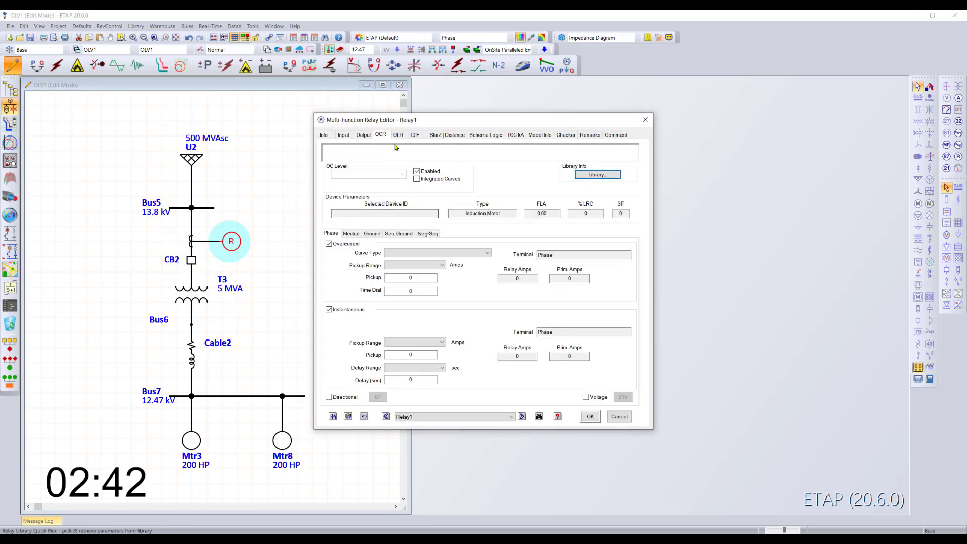
click(364, 136)
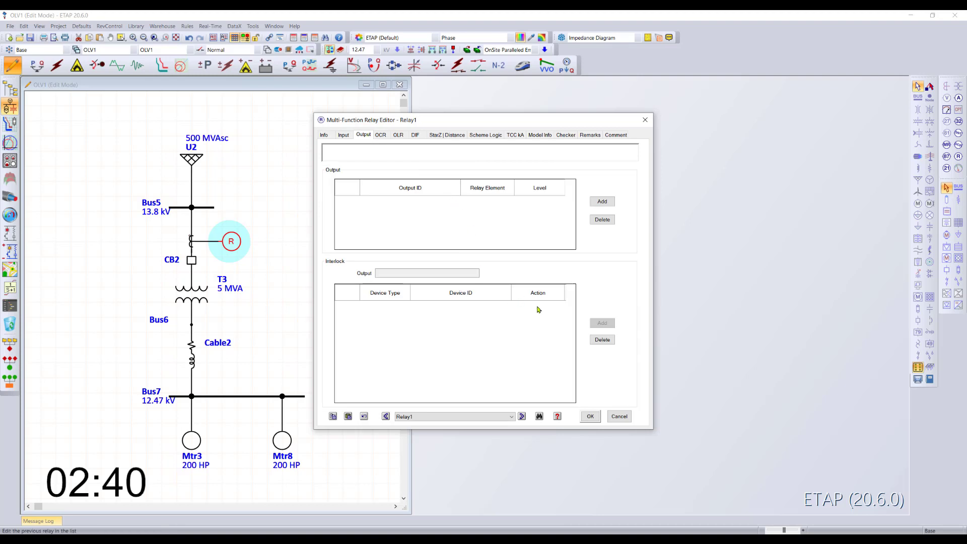
click(602, 202)
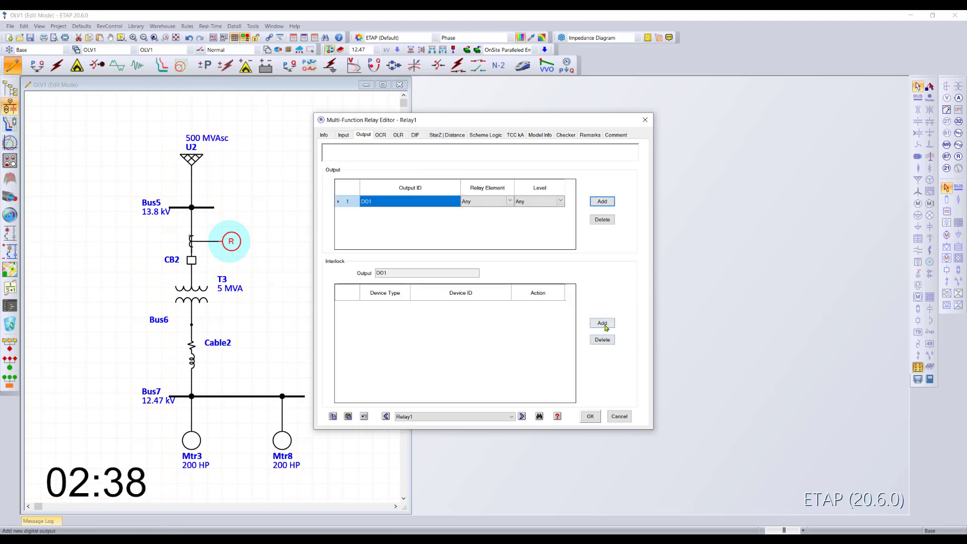
click(602, 323)
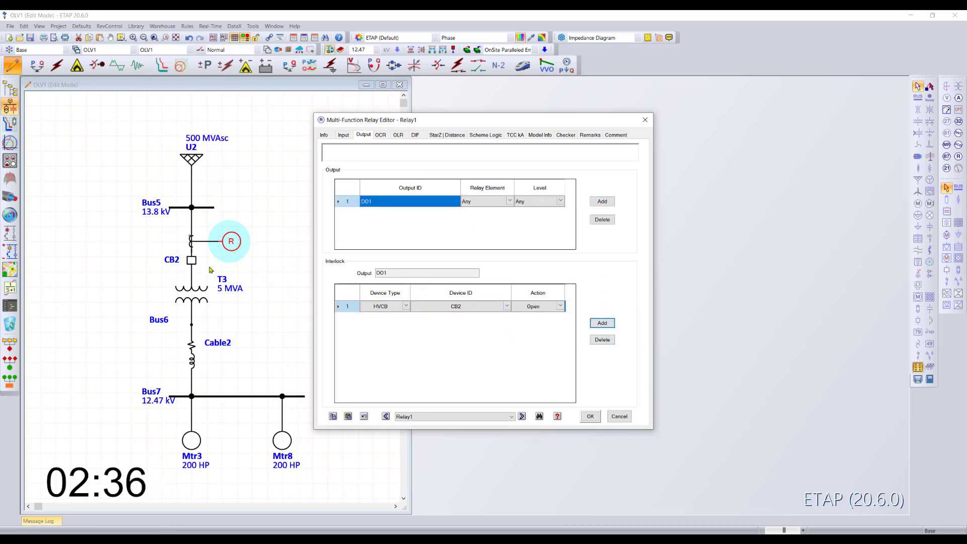
Assign the Schneider Electric P444 model to the relay from the relay library
click(380, 137)
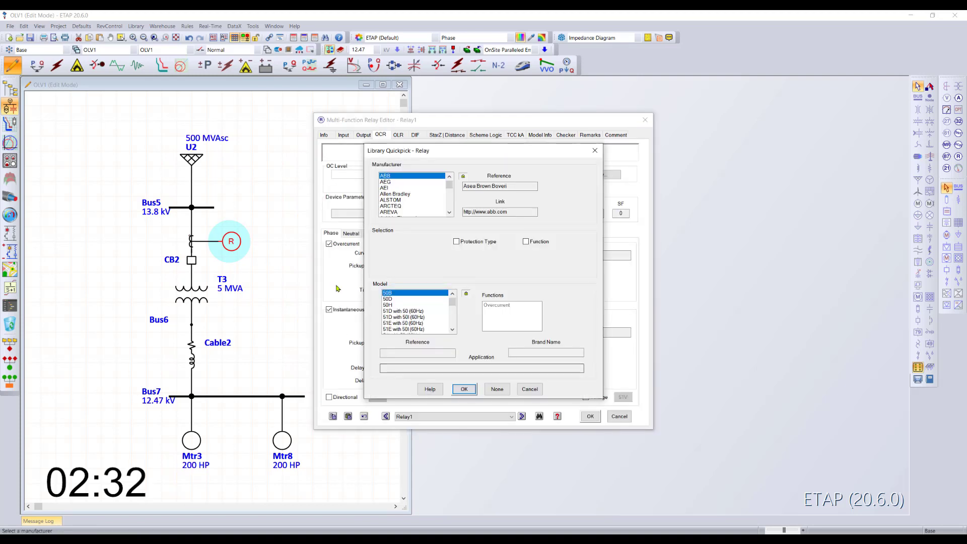
drag(450, 186, 448, 199)
click(410, 184)
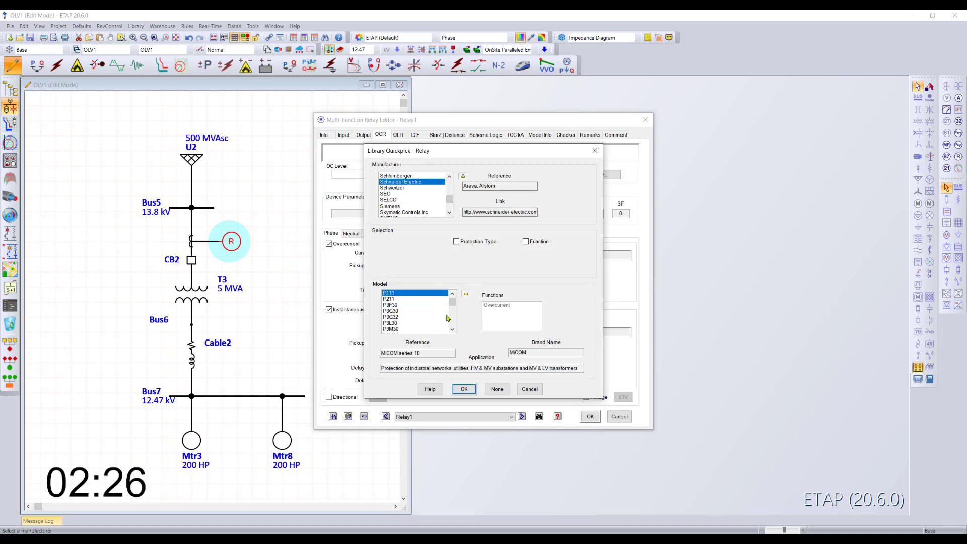
scroll(448, 317, down, 5)
click(417, 299)
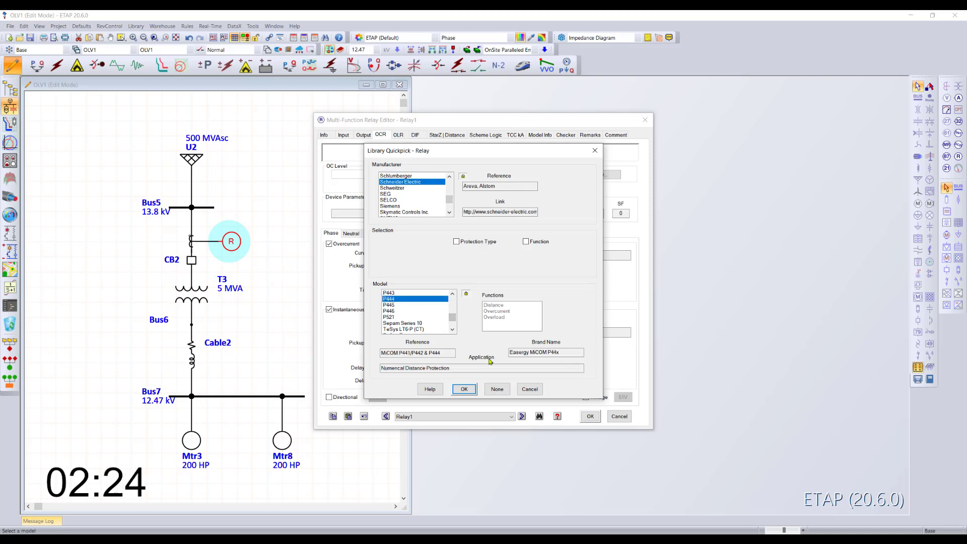
click(464, 389)
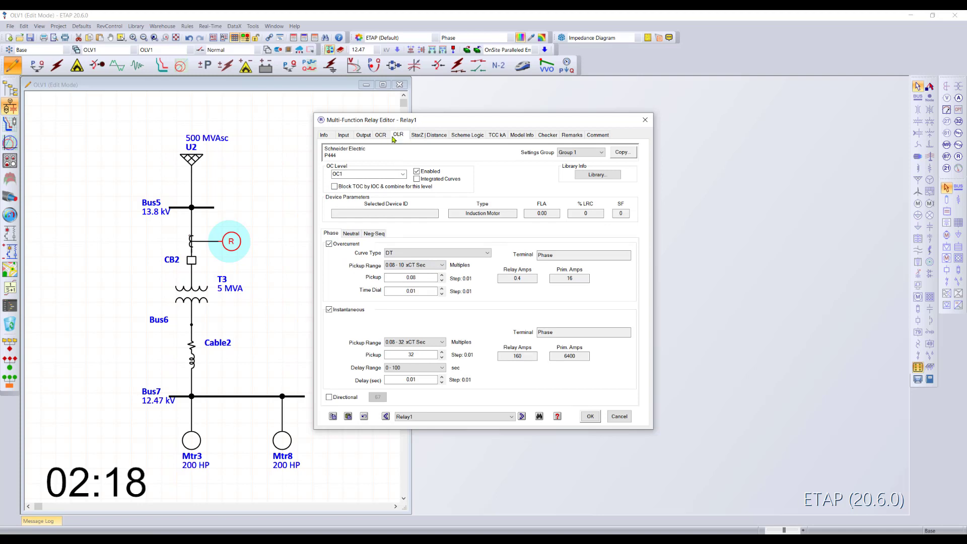
Review the relay's distance settings and disable its phase instantaneous overcurrent element
click(428, 135)
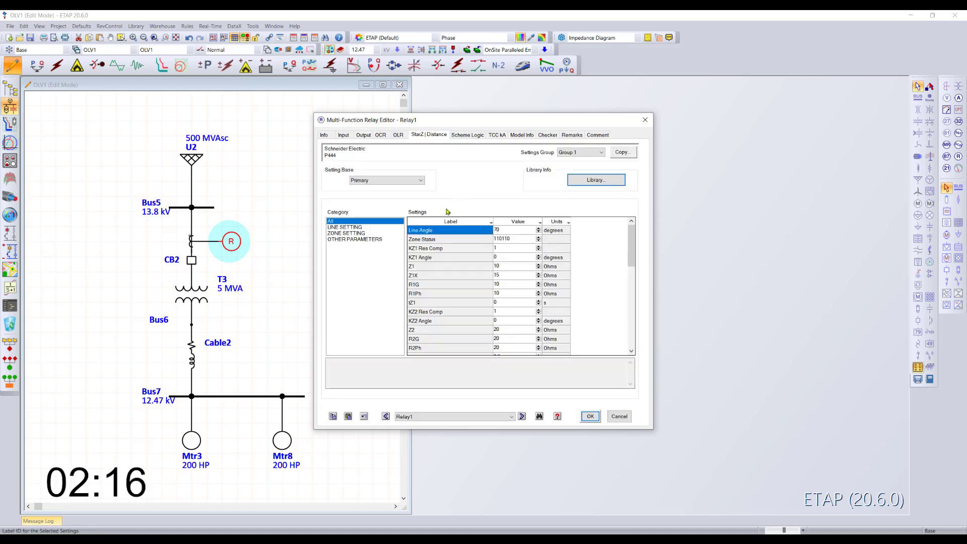
click(380, 135)
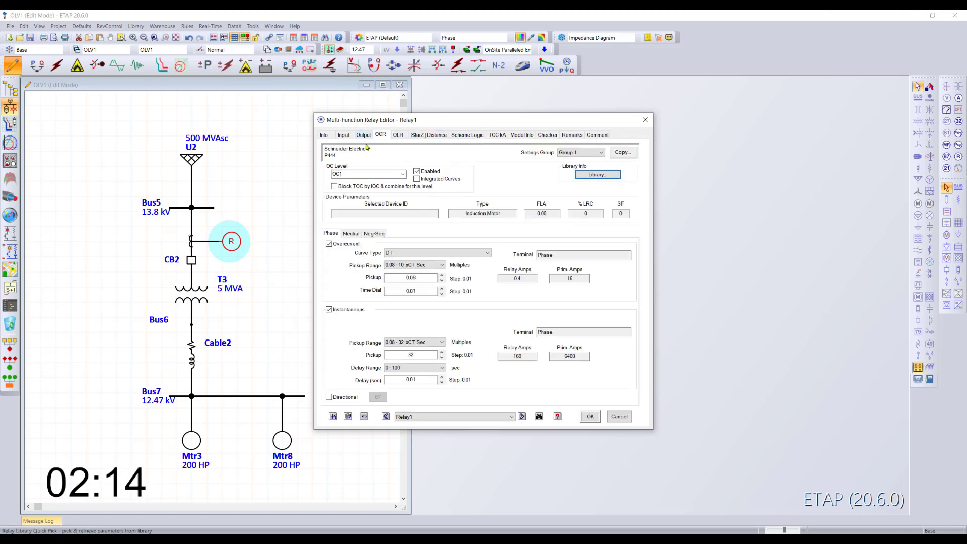
click(329, 311)
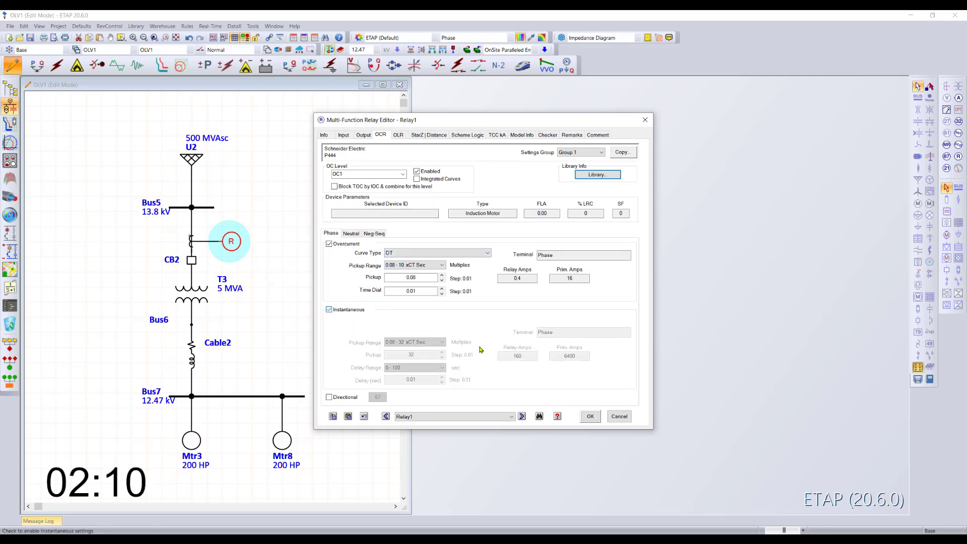
Set the relay's phase overcurrent curve type to IEC E Inverse and apply the relay settings
click(430, 254)
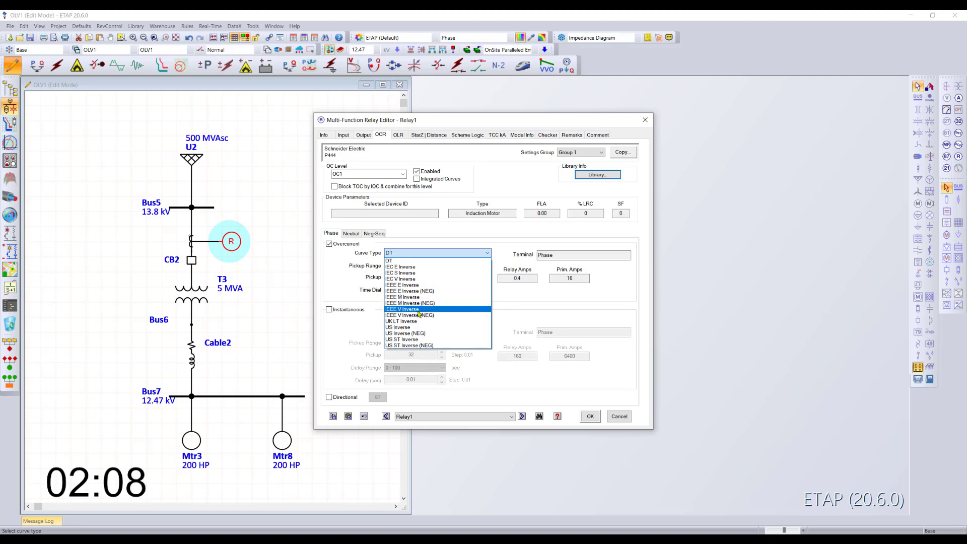
click(412, 267)
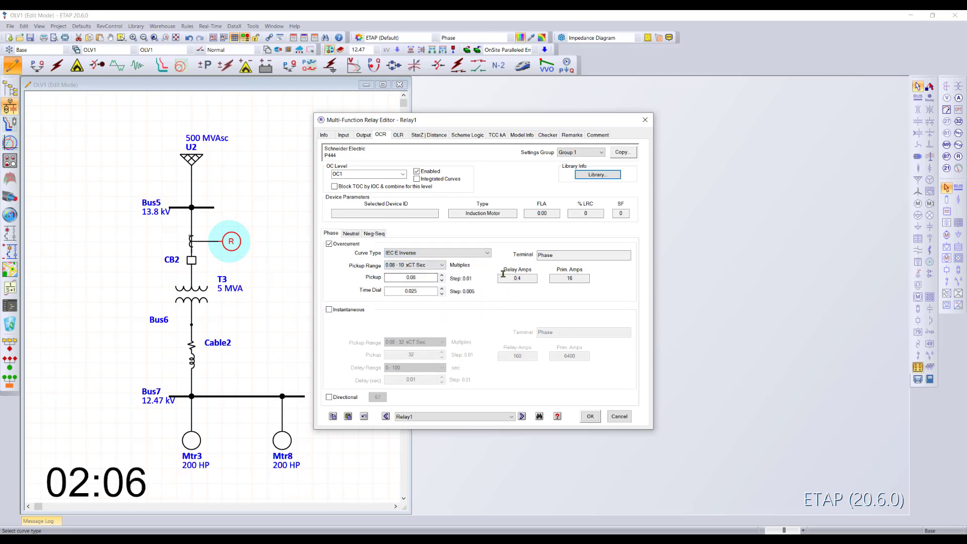
click(590, 416)
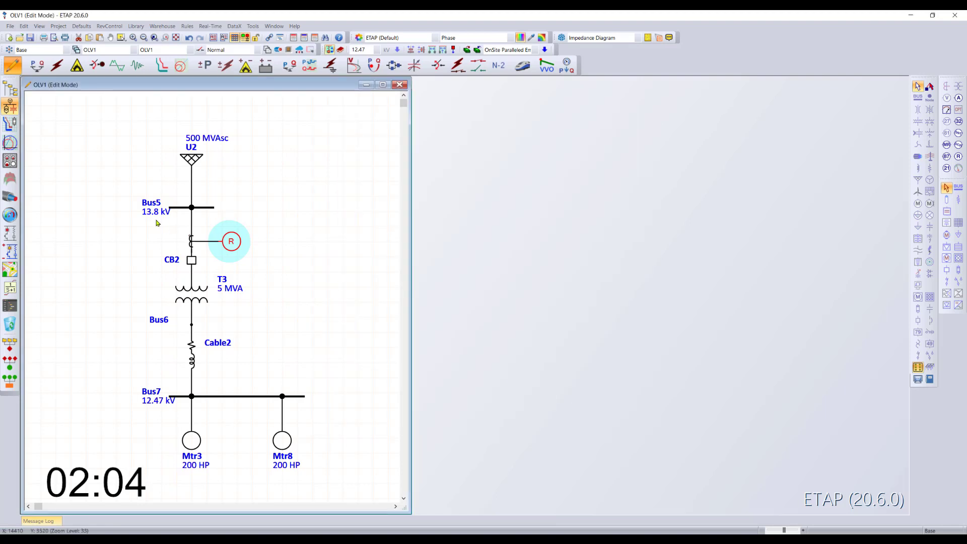
Select the entire one-line diagram and plot its time-current curves in a Star protection and coordination view
key(ctrl+a)
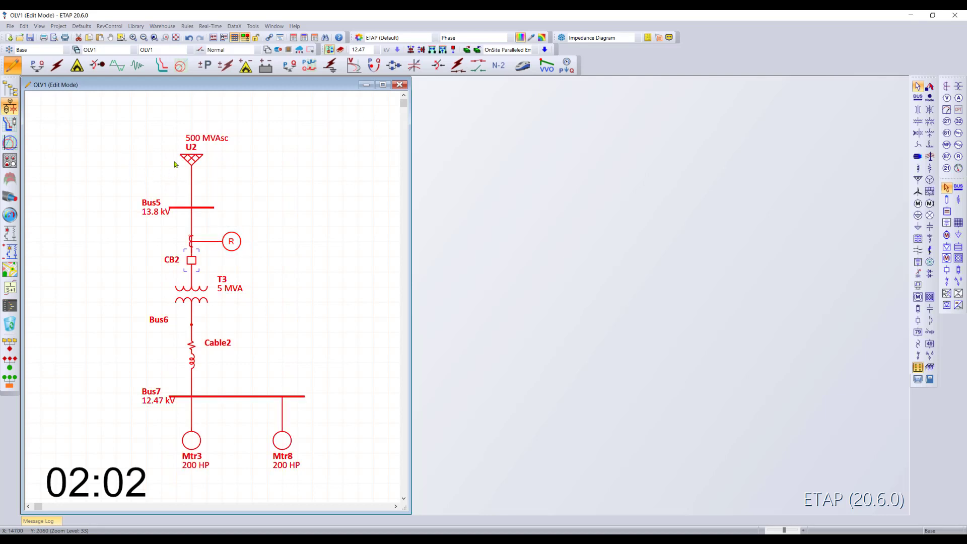
click(161, 65)
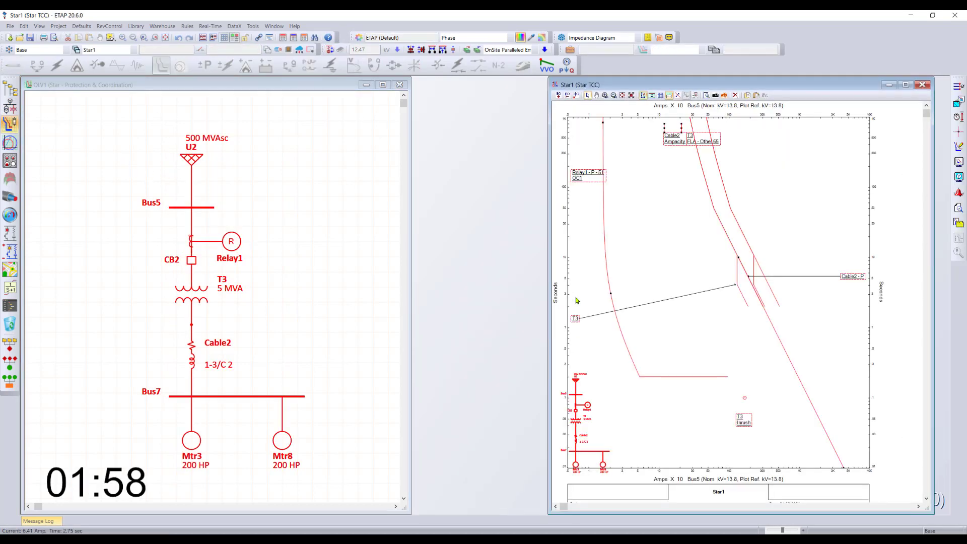
click(711, 338)
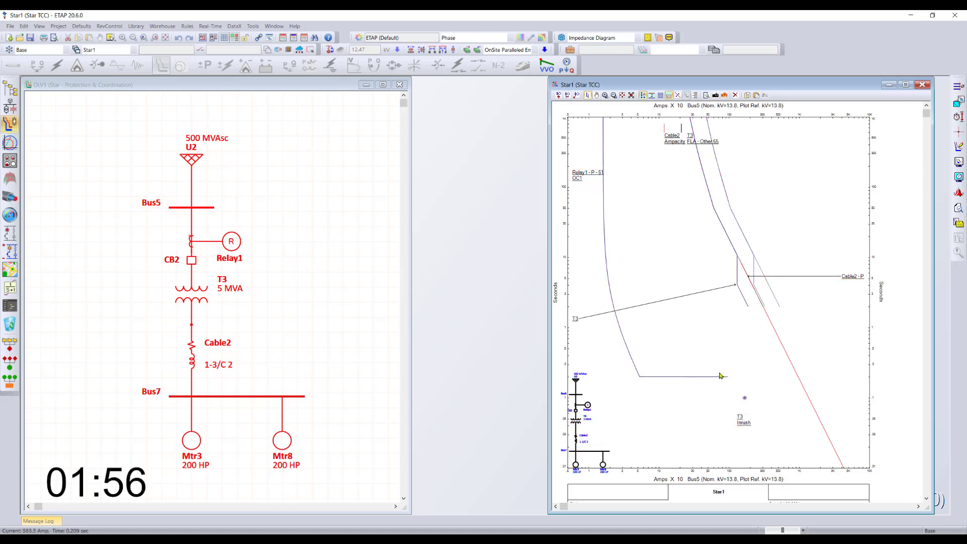
Move the Relay1 and Cable2 curve labels on the time-current plot closer to their curves in clear space
drag(589, 177, 675, 235)
click(713, 287)
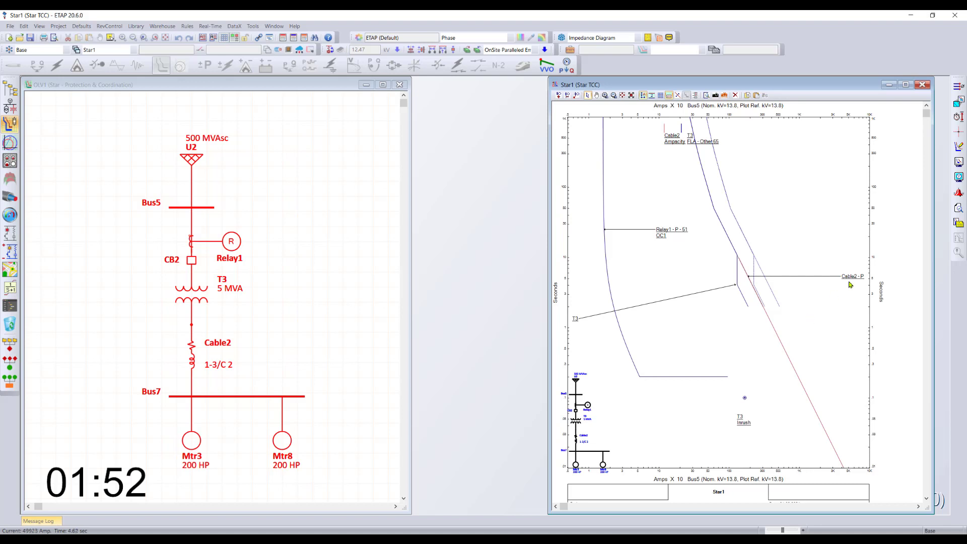
drag(851, 276, 809, 334)
click(643, 461)
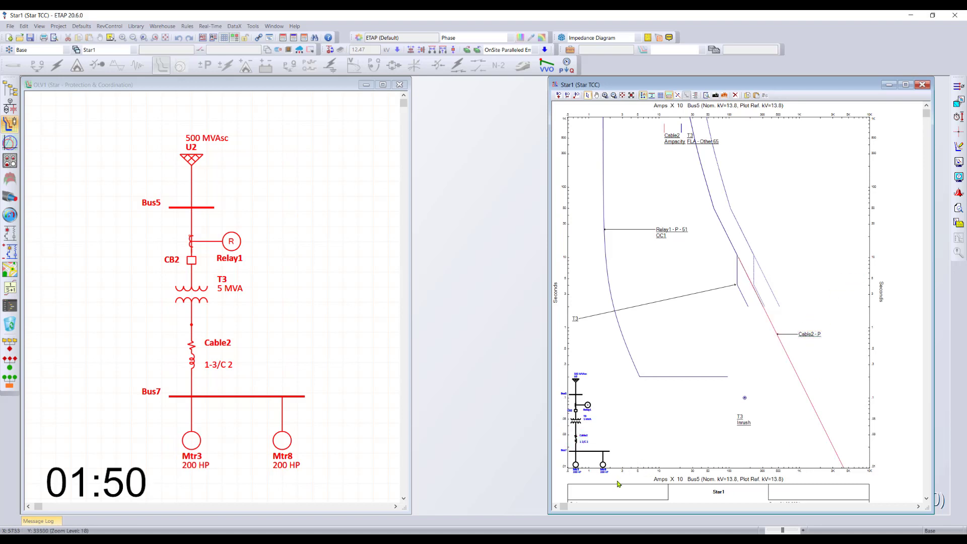
Remove the motors, Bus7, Cable2 and transformer T3 from the time-current plot, leaving only the relay curve
click(565, 448)
key(Delete)
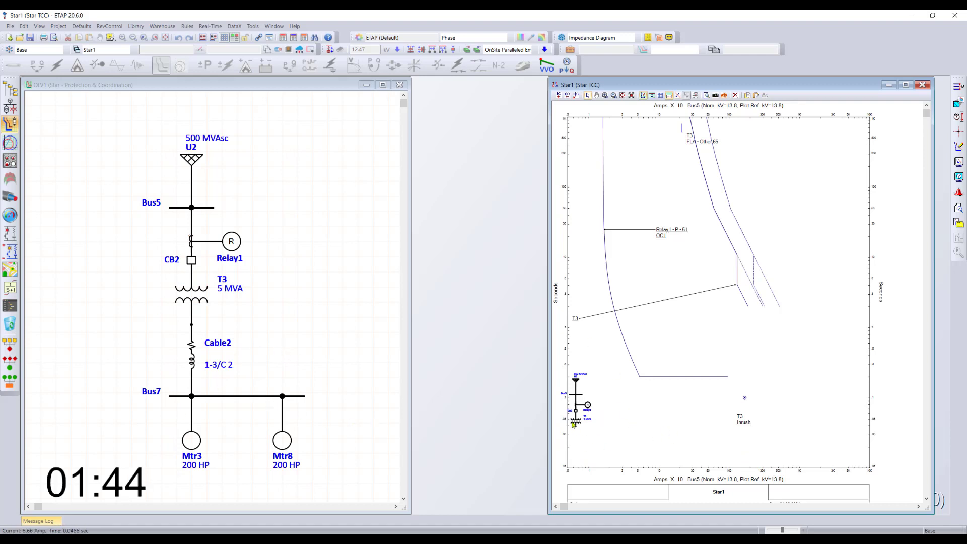
click(608, 425)
key(Delete)
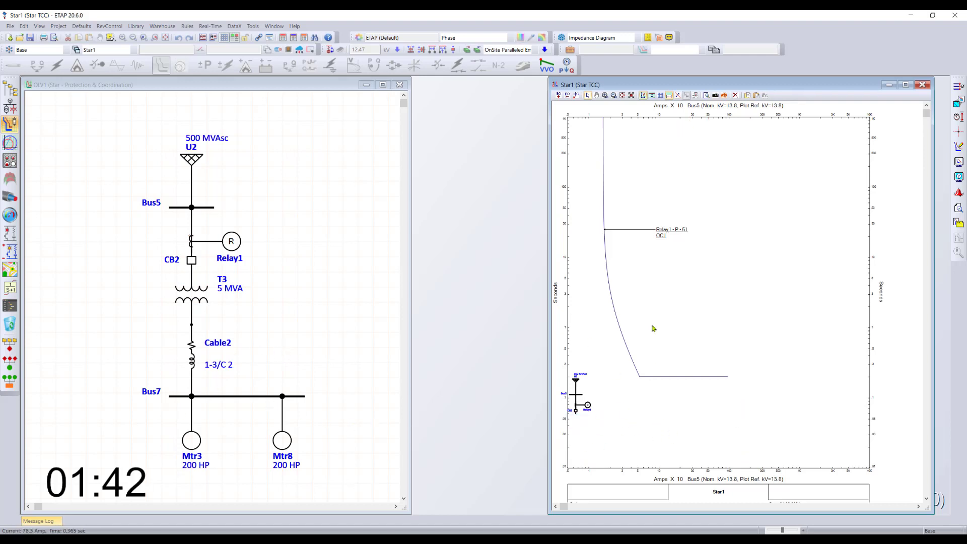
Expand the Relay1 curve label to show the relay's setting details and read them
right_click(665, 235)
click(708, 323)
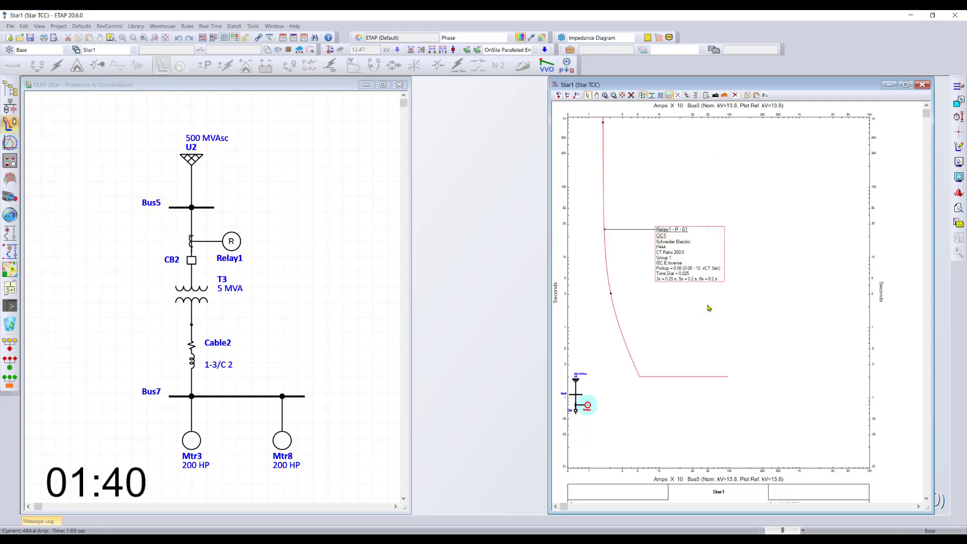
scroll(690, 247, up, 4)
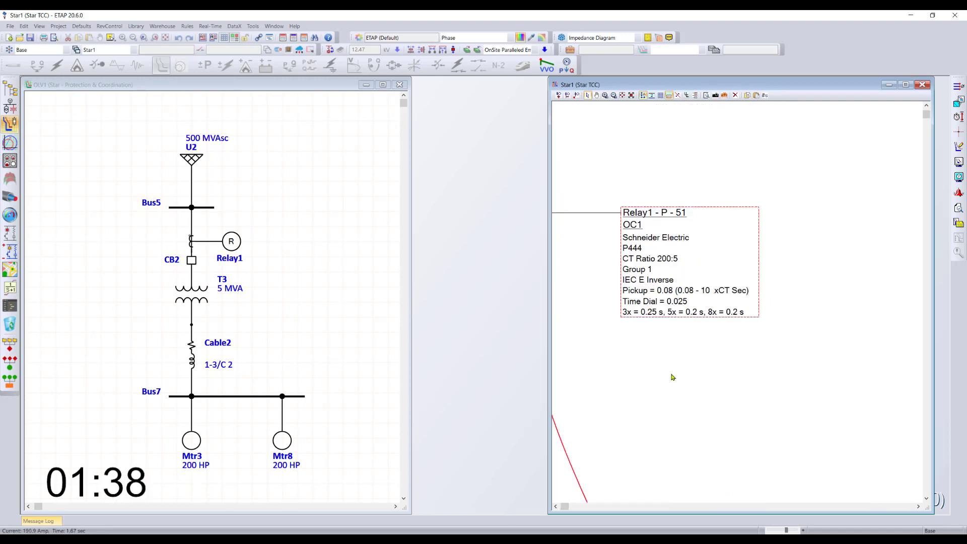
Shift the Relay1 curve graphically to a pickup of 0.42 and time dial of 0.045, and move its label clear of the curve
scroll(673, 376, down, 1)
scroll(673, 376, down, 3)
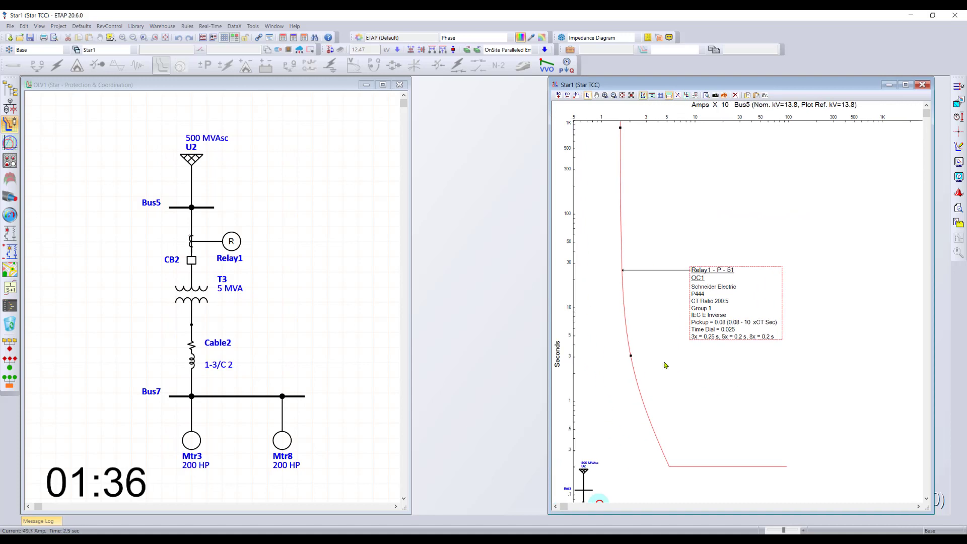
drag(631, 355, 612, 130)
drag(714, 132, 766, 147)
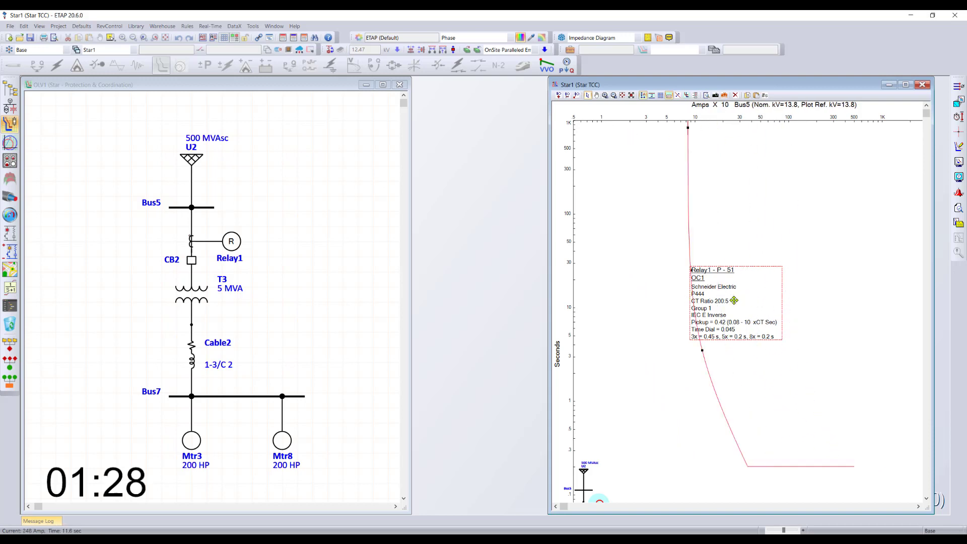
Try to simulate the protection sequence of operation with a fault on Bus7 in the one-line diagram
click(360, 375)
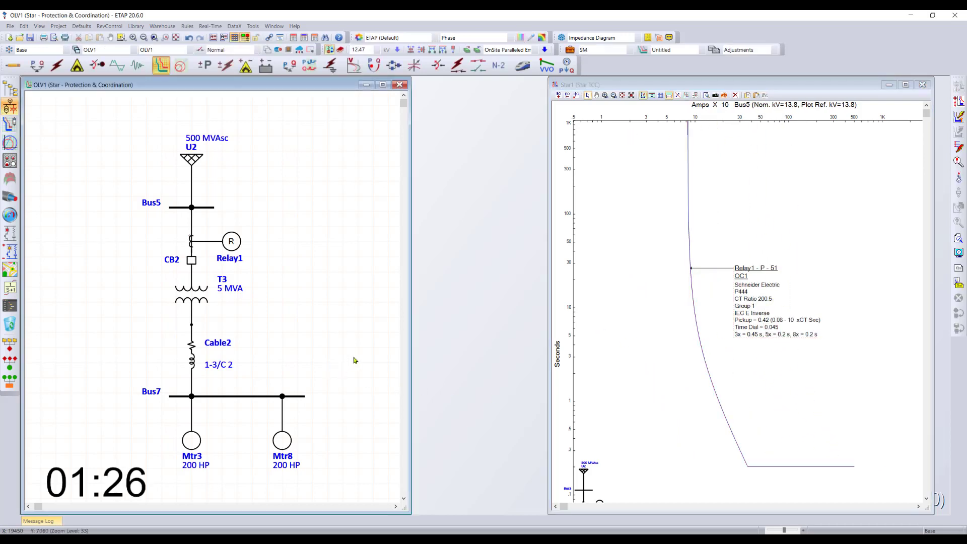
click(958, 147)
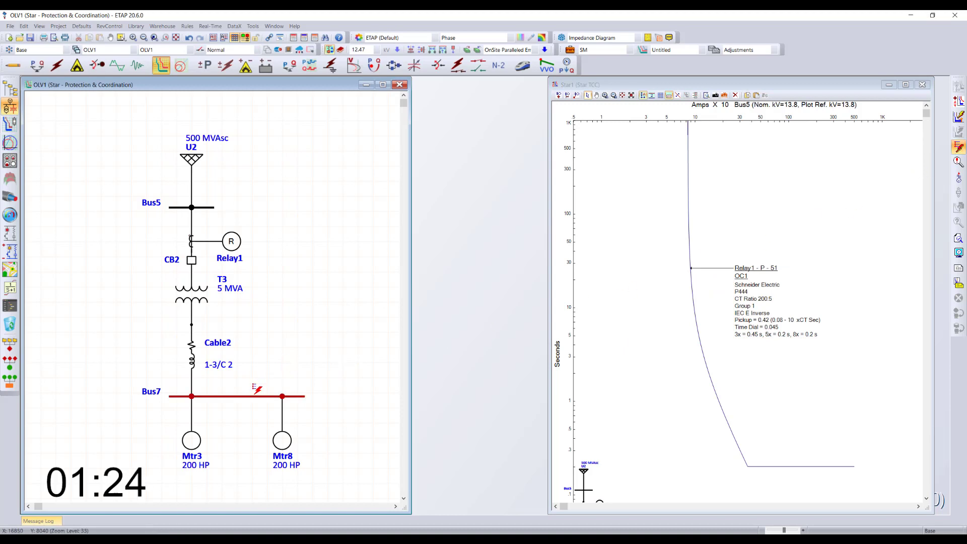
click(259, 393)
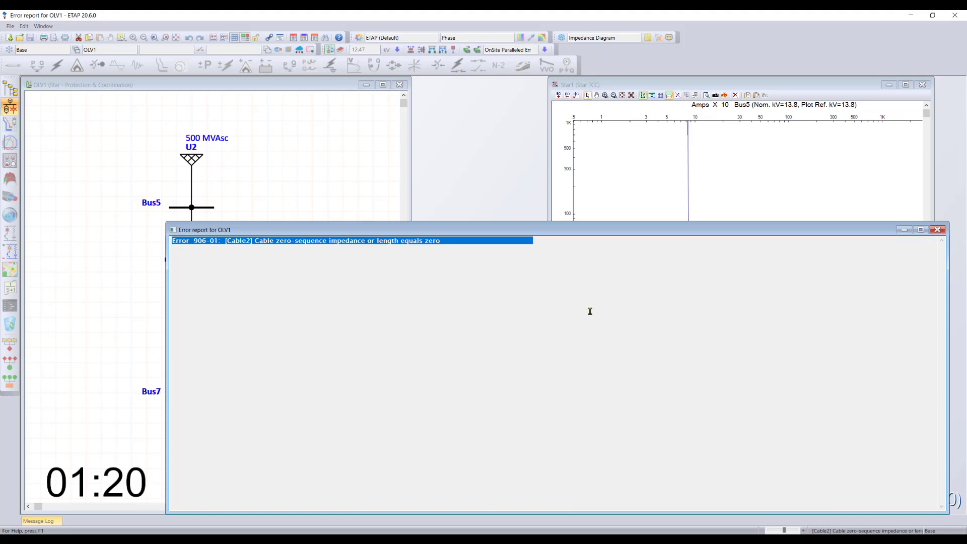
Open Cable2 from the error report and replace its type with the ICEA-1994 rubber 15 kV 3/C copper size 2 library cable
double_click(415, 241)
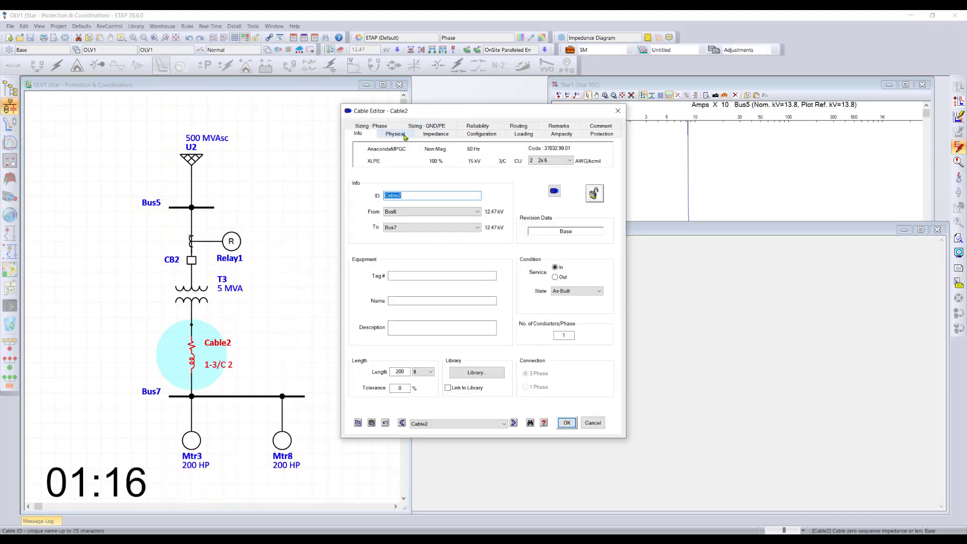
click(379, 126)
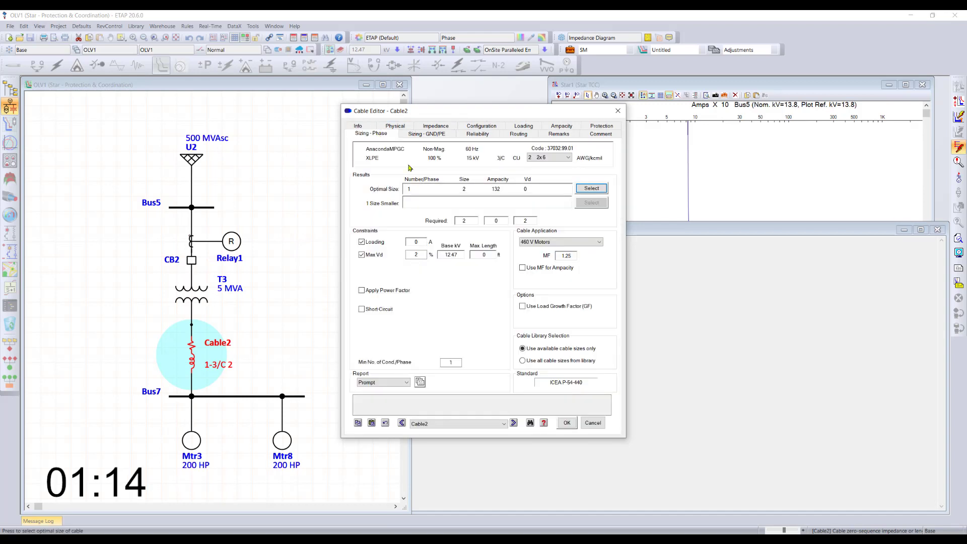
click(358, 126)
click(476, 372)
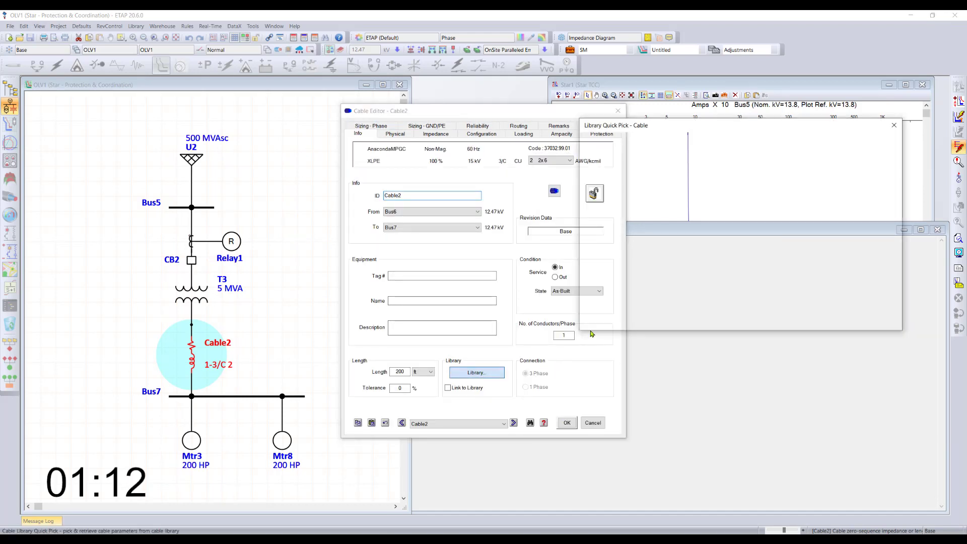
click(722, 203)
click(737, 324)
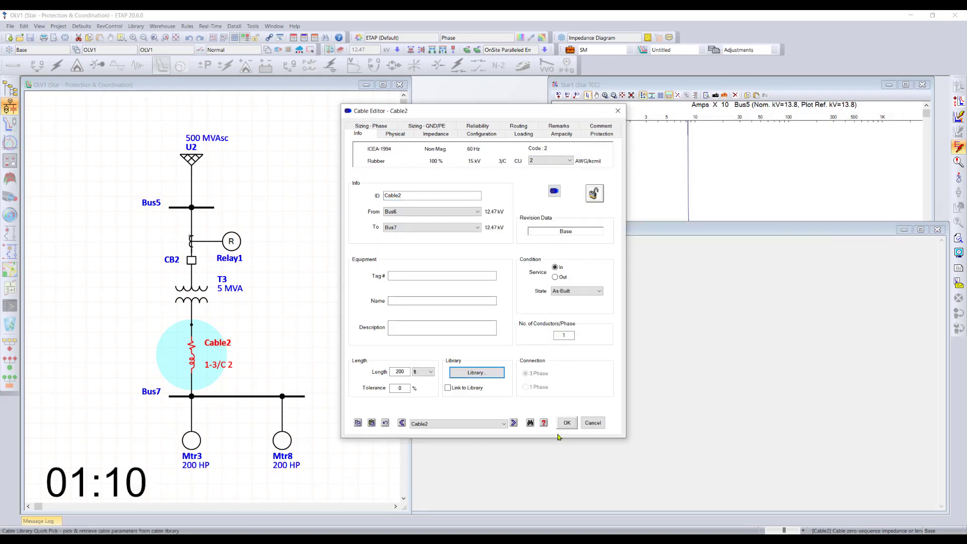
click(567, 422)
Simulate the protection sequence of operation with a fault on Bus7 and examine the breaker CB2 response
click(959, 149)
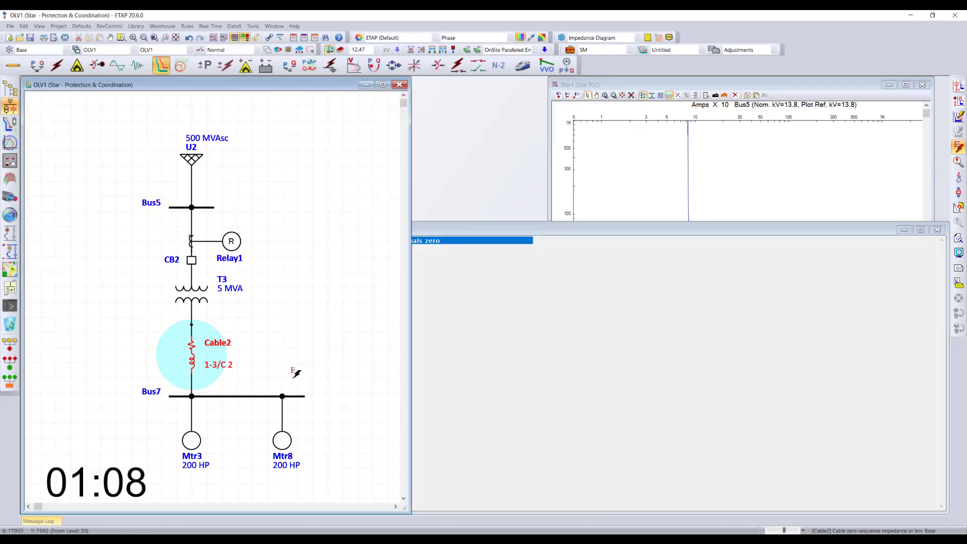
click(272, 393)
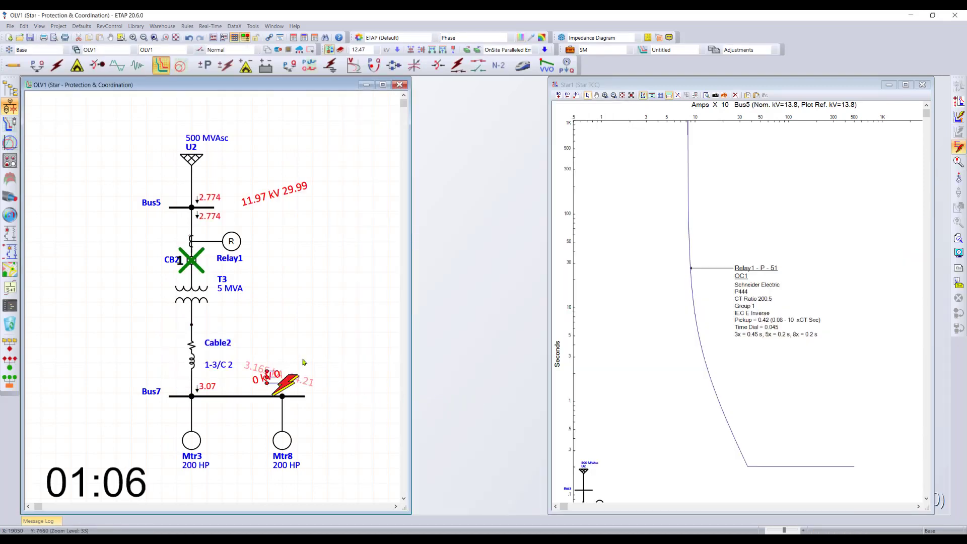
mouse_move(194, 266)
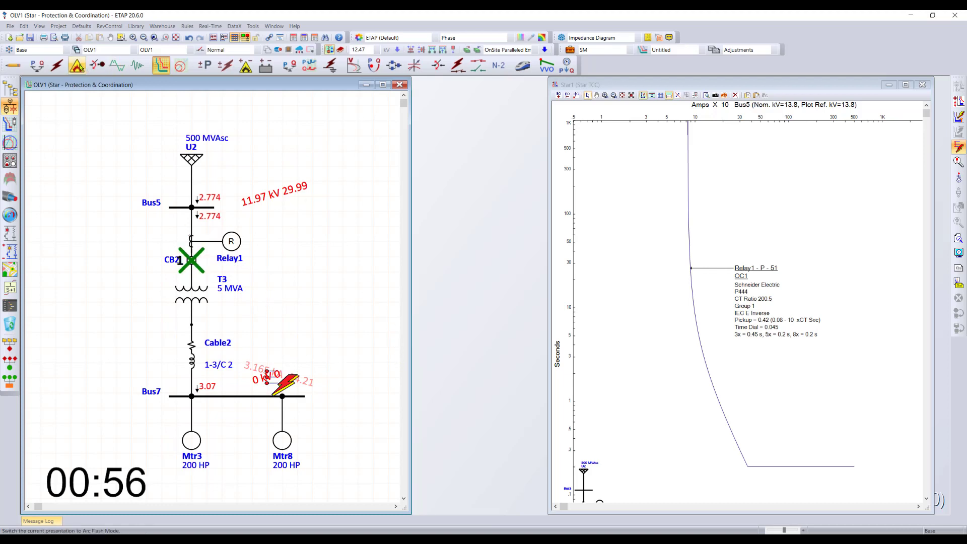
Switch to arc flash analysis, try to run the study with the default output name, and close the error report
click(76, 65)
click(958, 102)
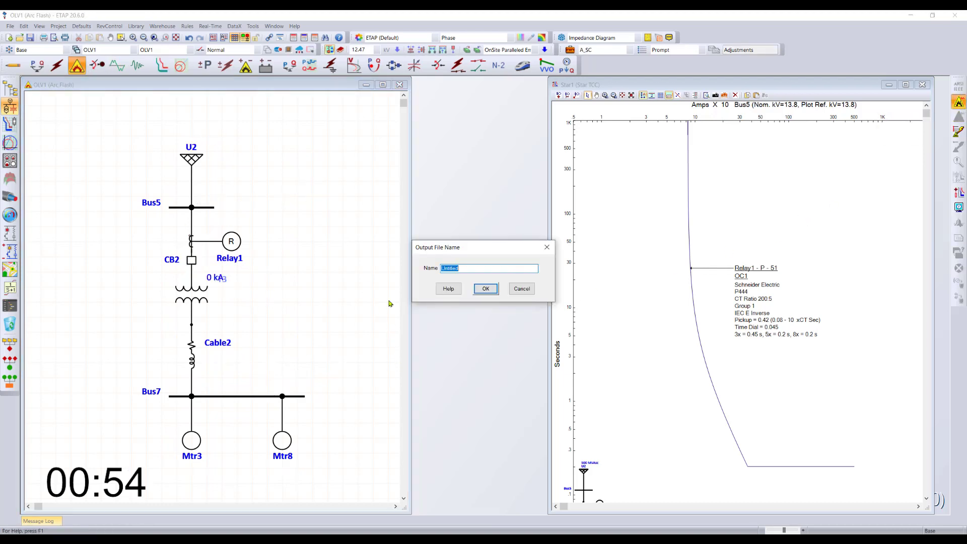
click(484, 289)
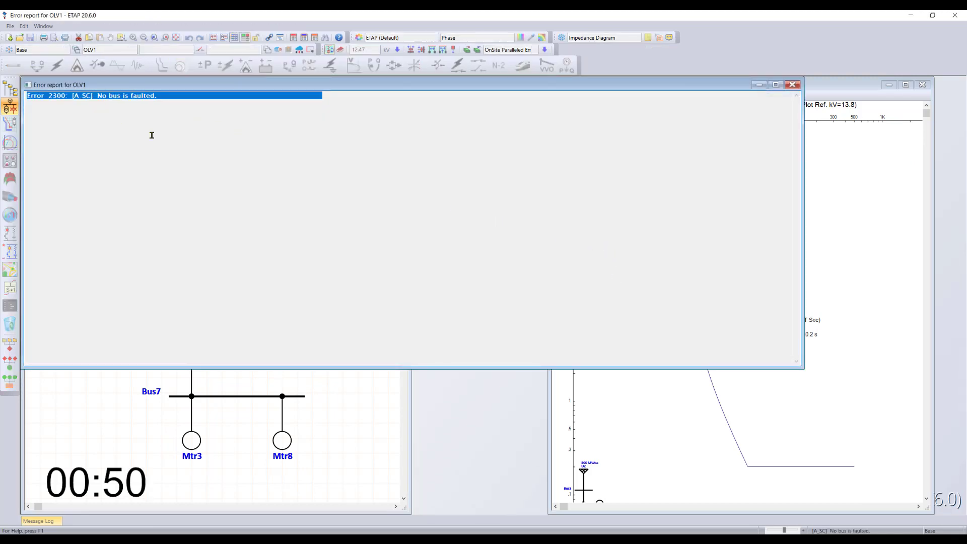
click(792, 84)
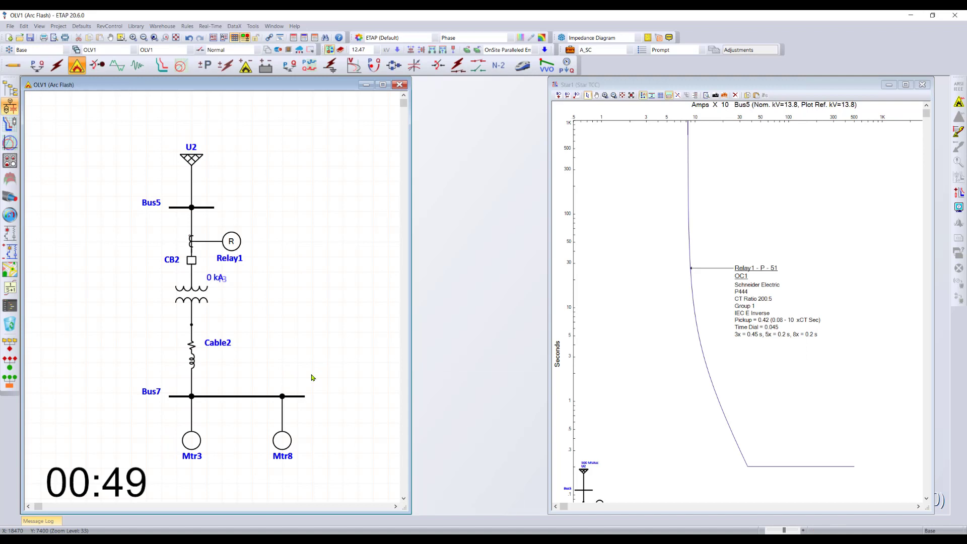
Mark Bus7 as faulted and run the arc flash study with the output report named AF
right_click(252, 396)
click(276, 221)
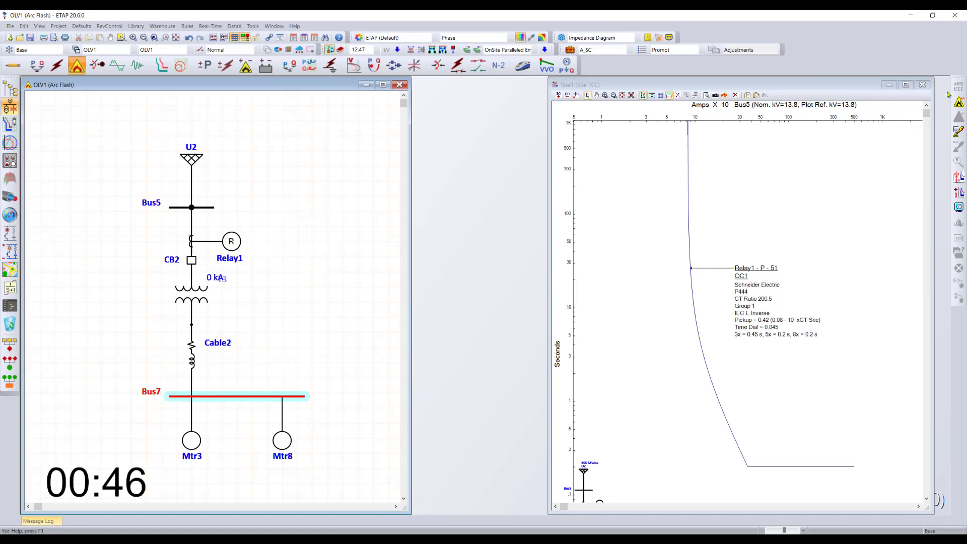
key(Return)
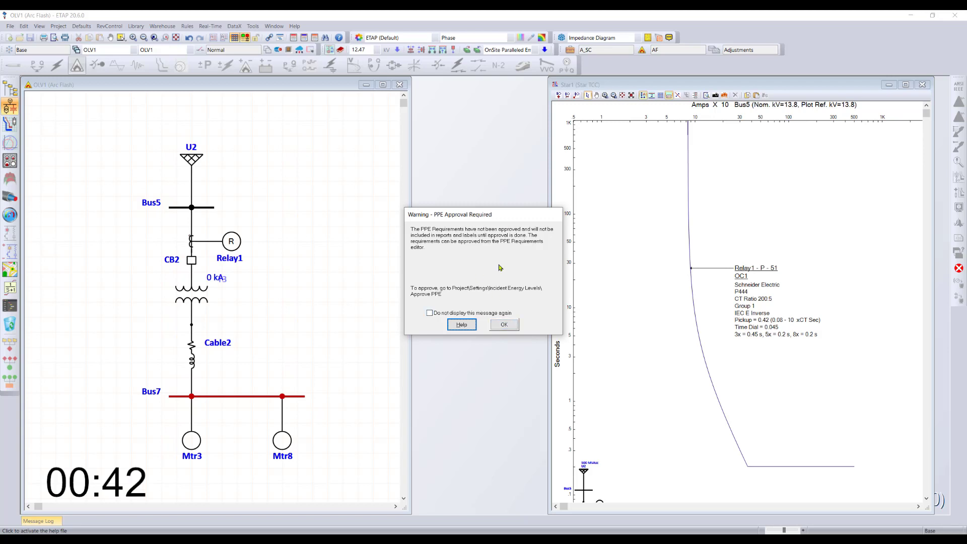
click(505, 326)
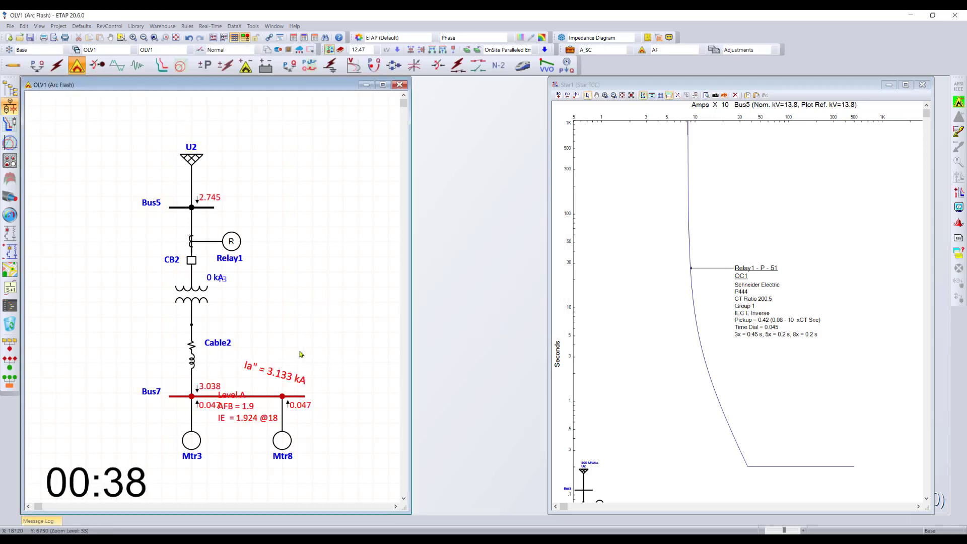
Move the arc flash result labels above Bus7 and separate the overlapping breaker current and T3 labels
drag(277, 374, 289, 361)
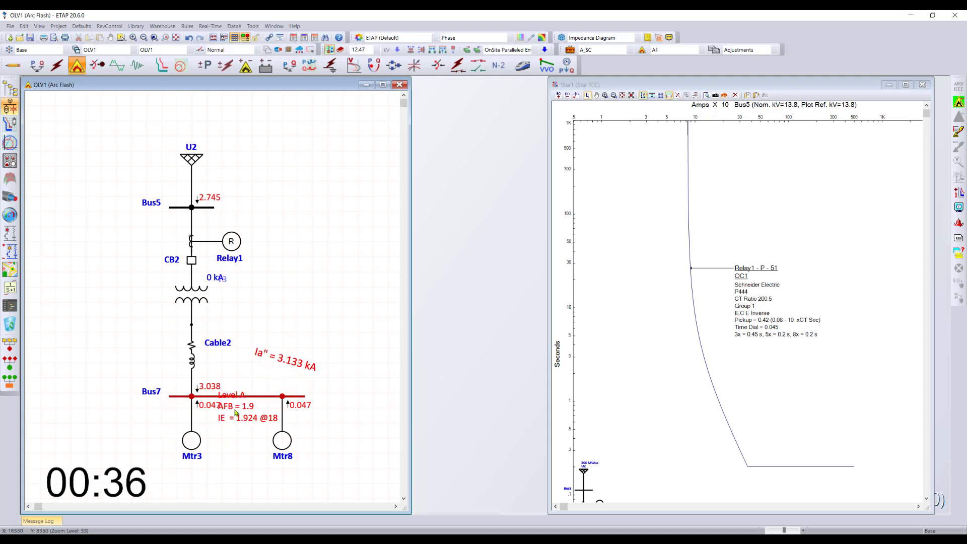
drag(235, 410, 253, 376)
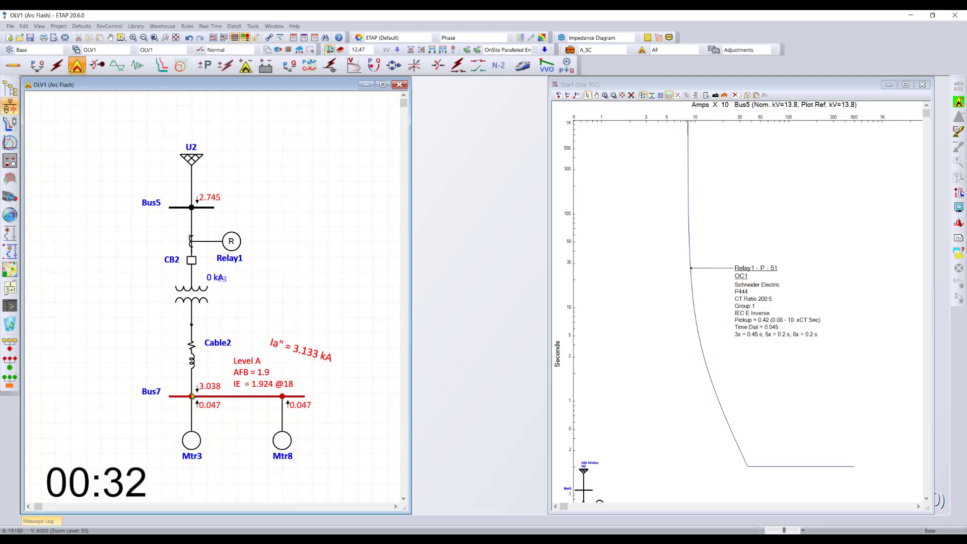
drag(234, 245, 237, 237)
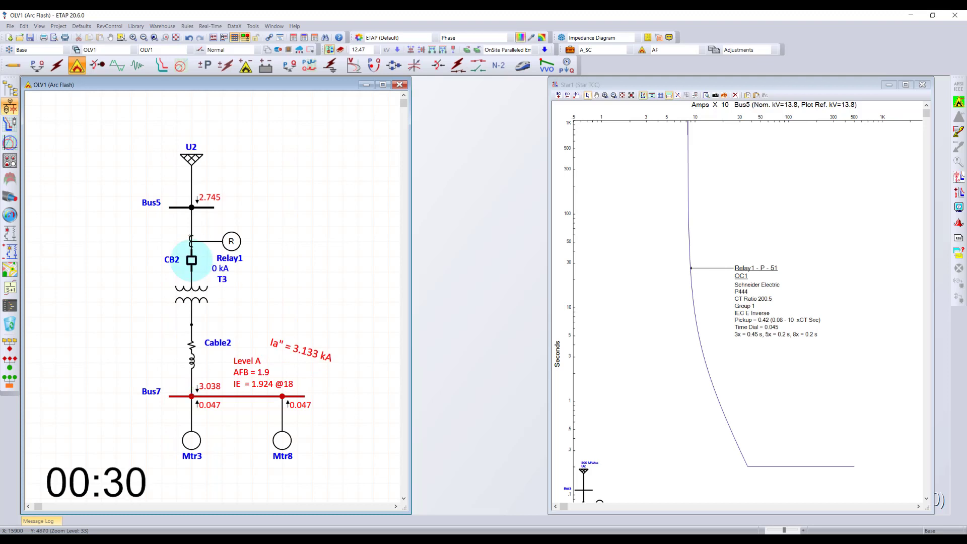
click(271, 319)
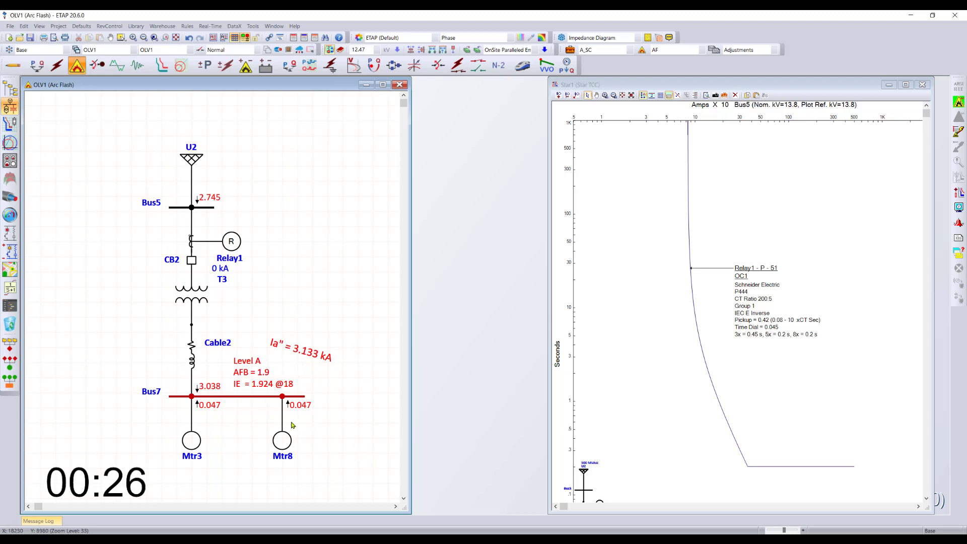
Review the calculated arc flash data in Bus7's properties and close them without changes
double_click(269, 397)
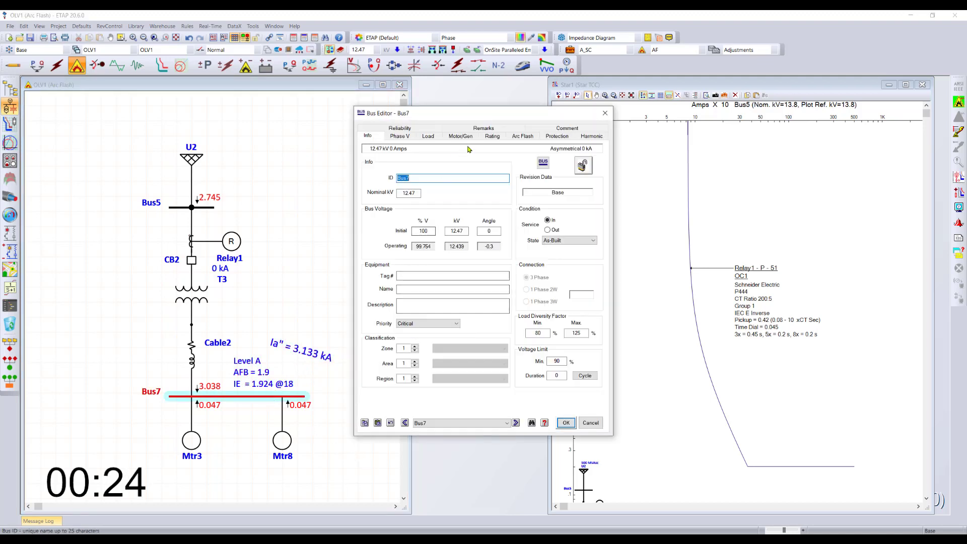
click(523, 137)
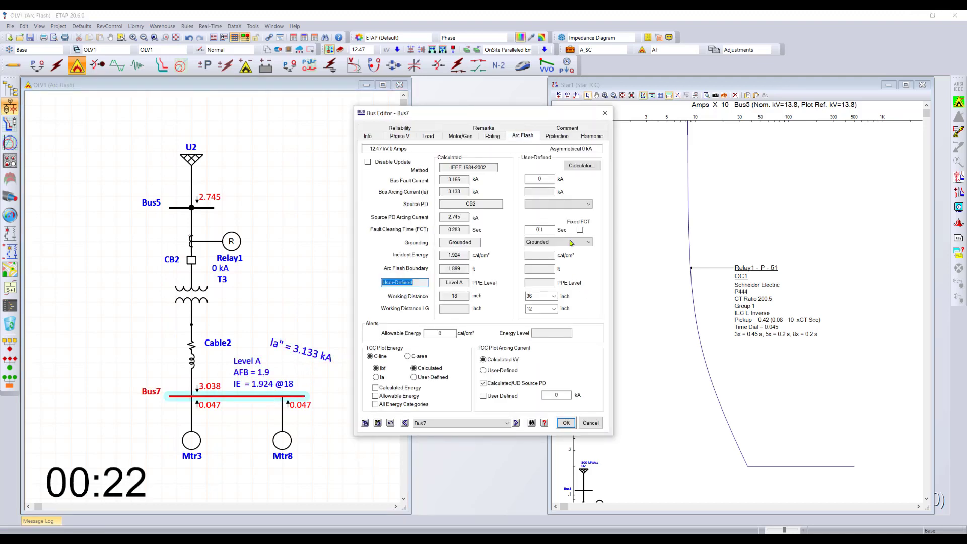
click(589, 422)
Simulate the arc flash sequence of operation with an arc fault on Bus7 and review its sequence-of-operation events
click(958, 131)
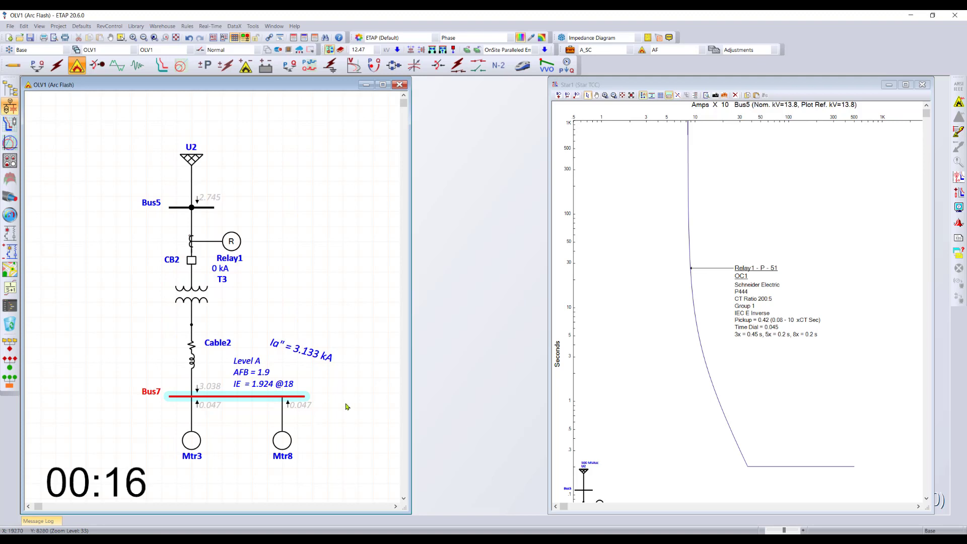
click(958, 130)
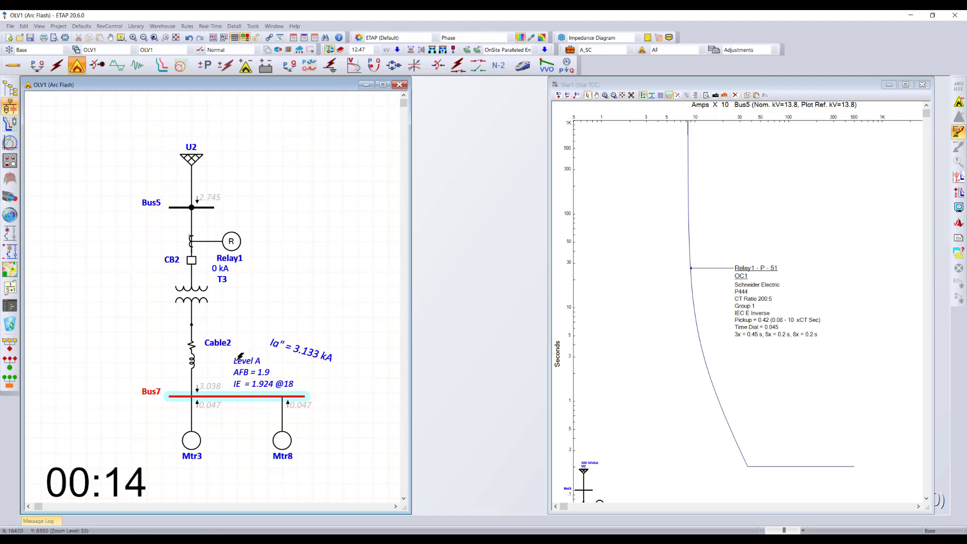
click(215, 392)
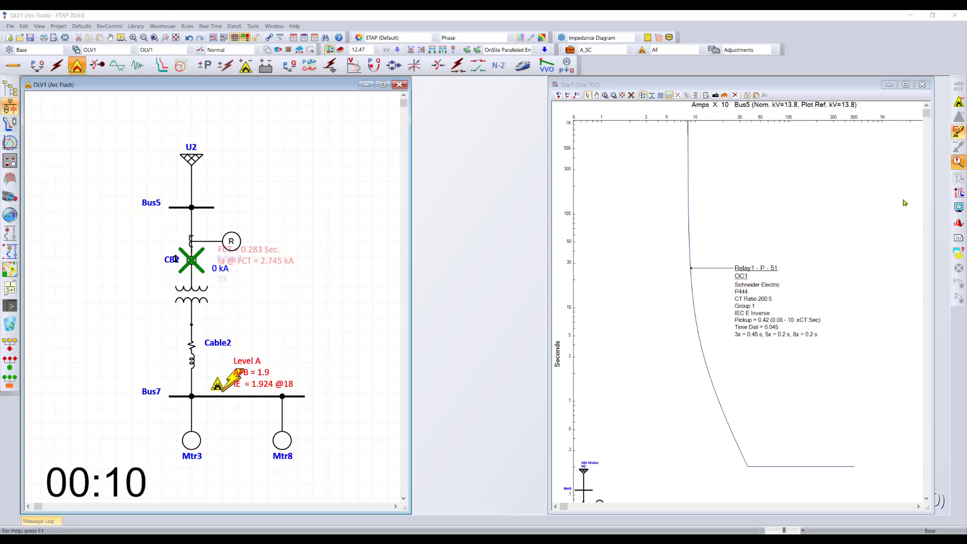
click(530, 212)
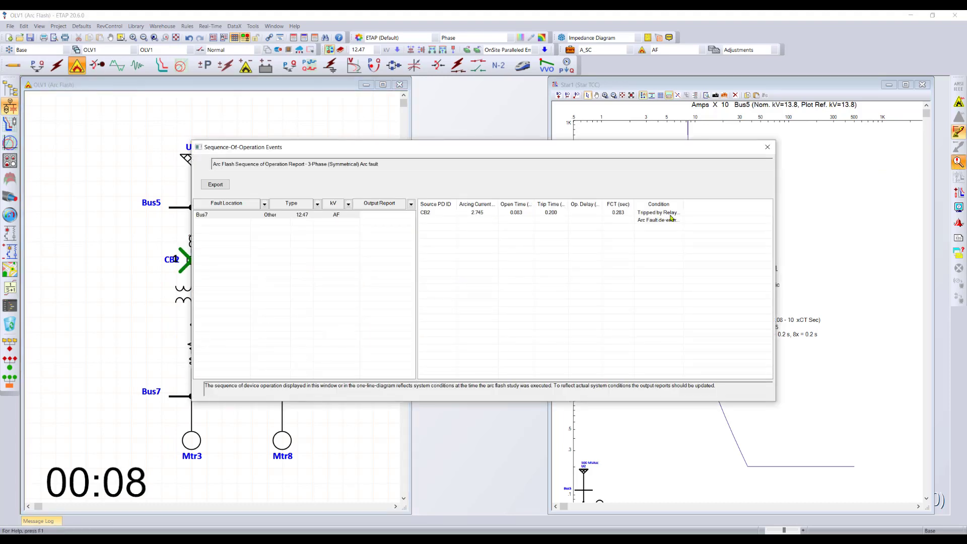
click(767, 147)
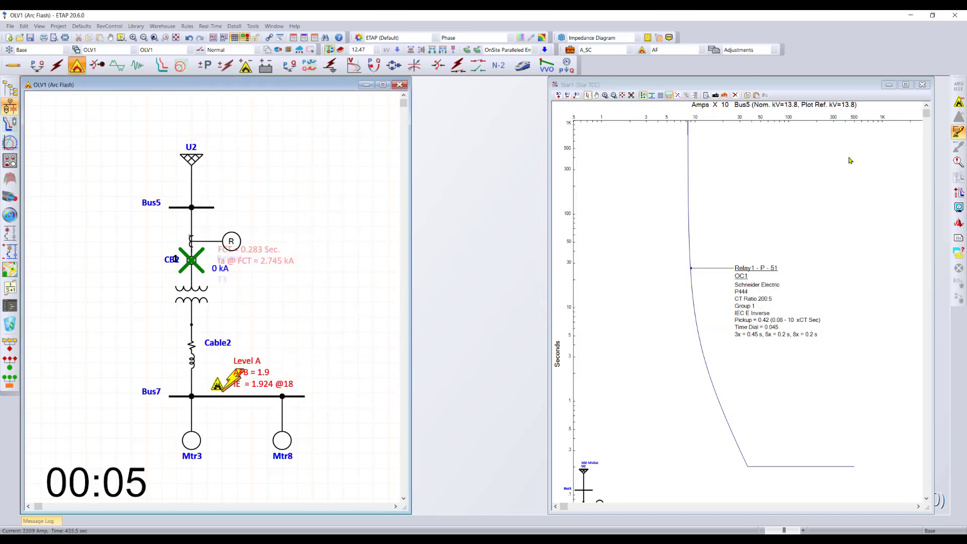
Open the Arc Flash Result Analyzer for report AF and select the Bus7 result row
click(958, 253)
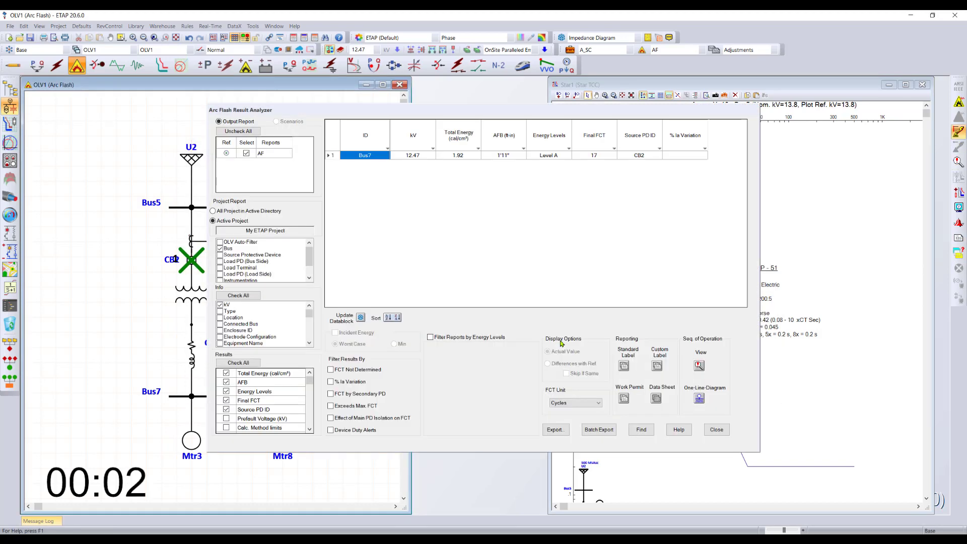
click(332, 156)
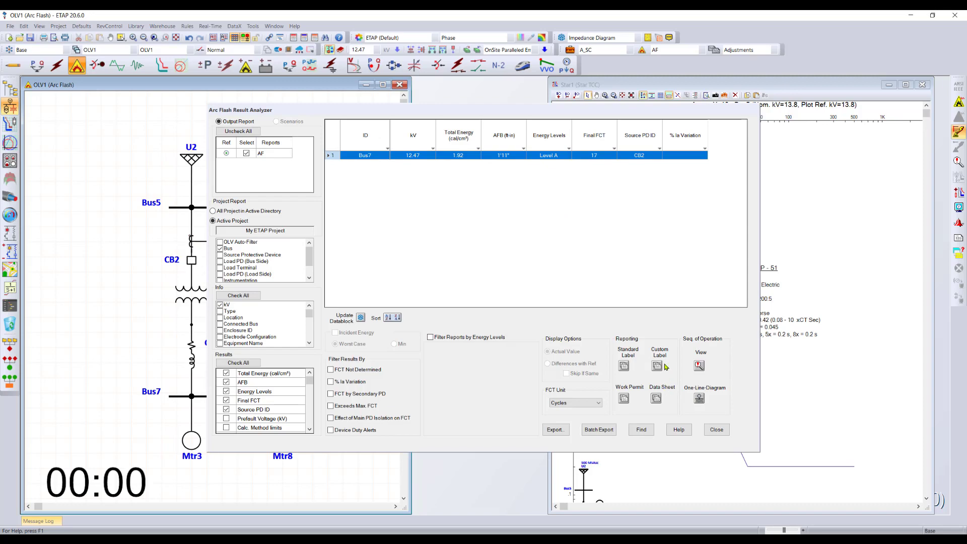